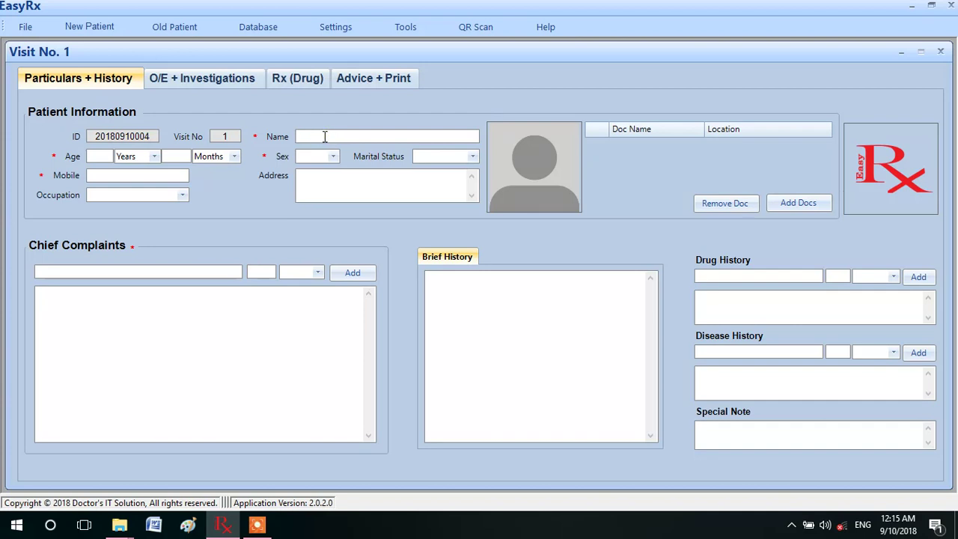
Enter the patient's name and set the age to 25 years 5 months.
left_click(103, 156)
type("25")
left_click(154, 156)
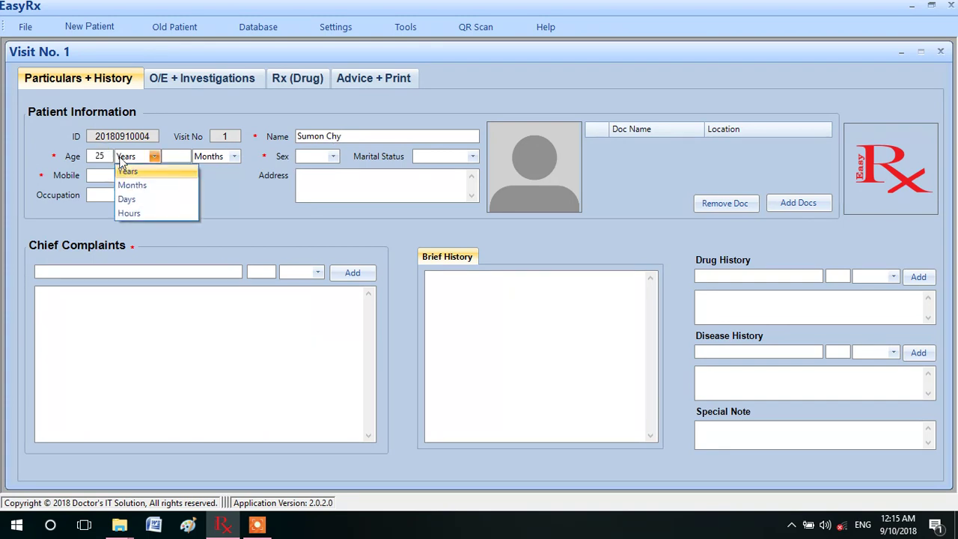
left_click(129, 172)
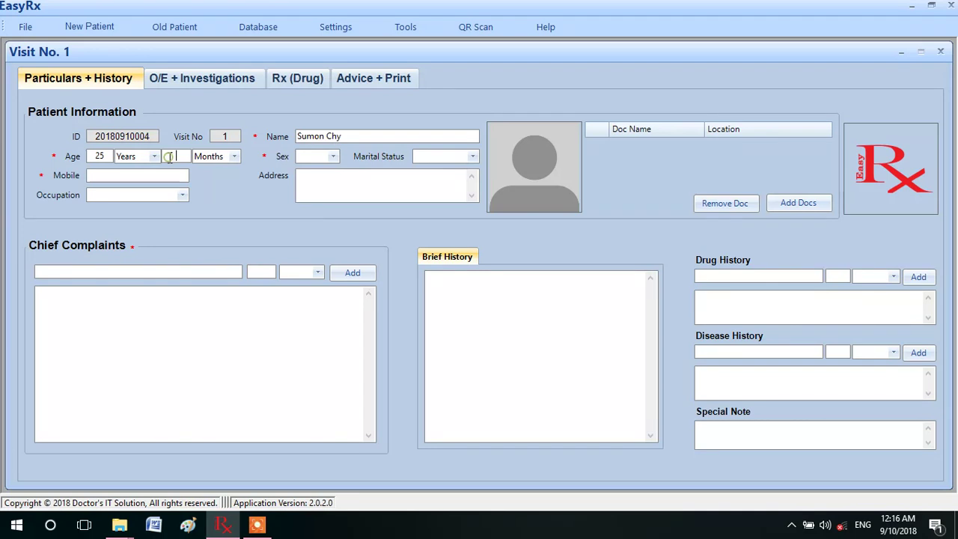
left_click(168, 158)
type("5")
left_click(202, 172)
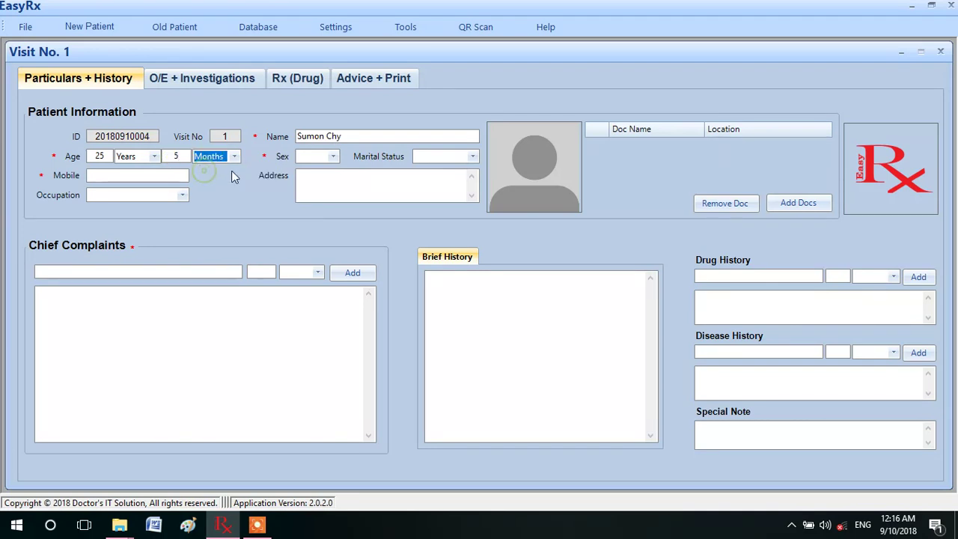
Set sex to Male and marital status to Married, and begin the mobile number.
left_click(334, 157)
left_click(314, 168)
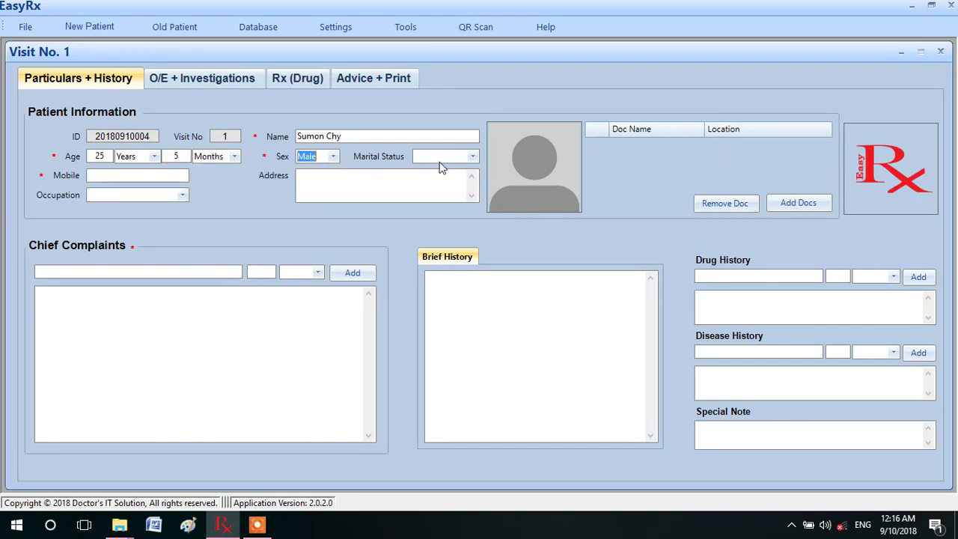
left_click(472, 158)
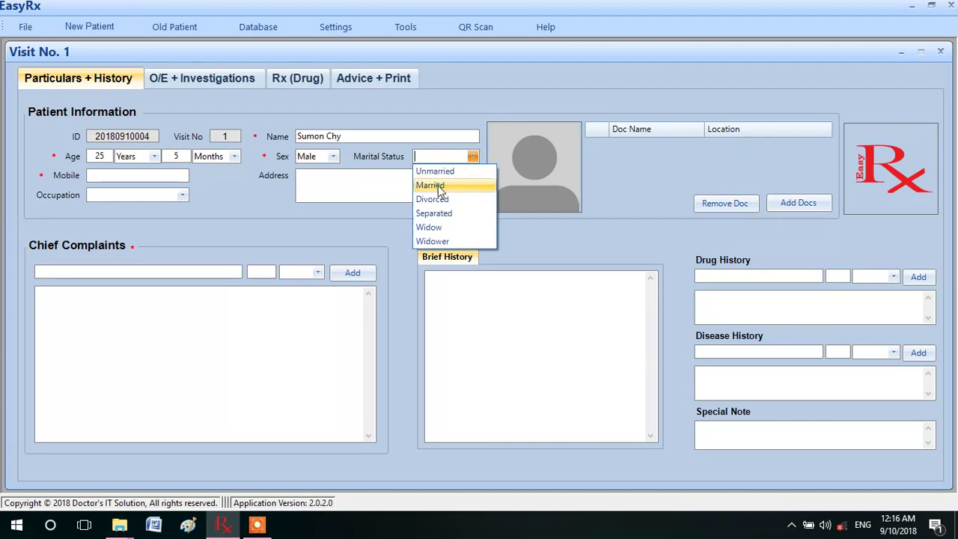
left_click(434, 184)
left_click(103, 175)
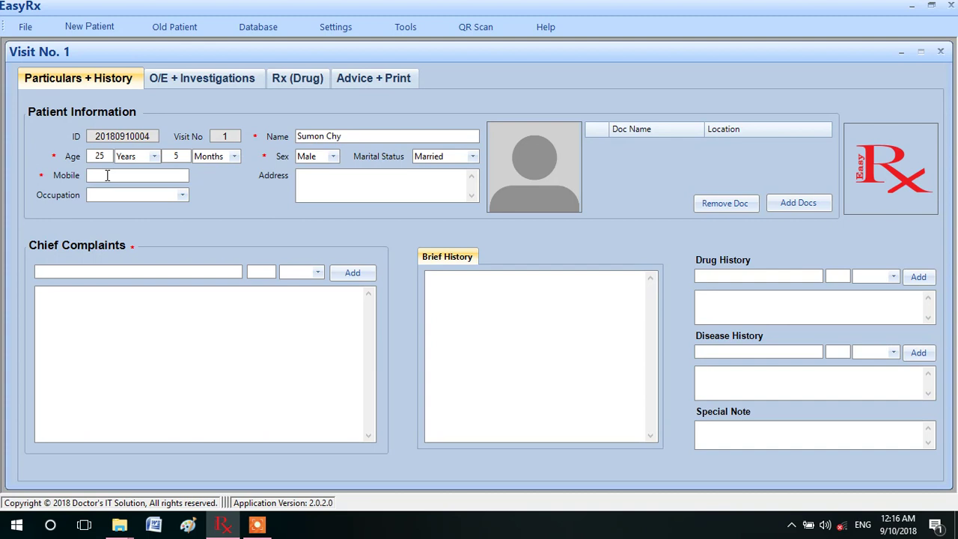
type("017")
left_click(332, 184)
Add the chief complaints 'Heartburn --- 5 Days' and 'Belching'.
type("Head injury")
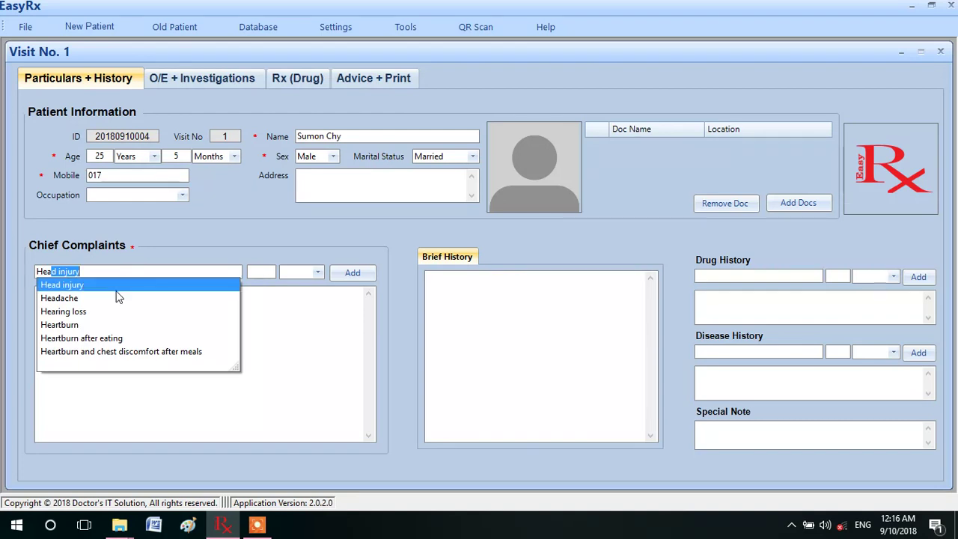
left_click(76, 326)
left_click(261, 272)
type("5")
left_click(317, 271)
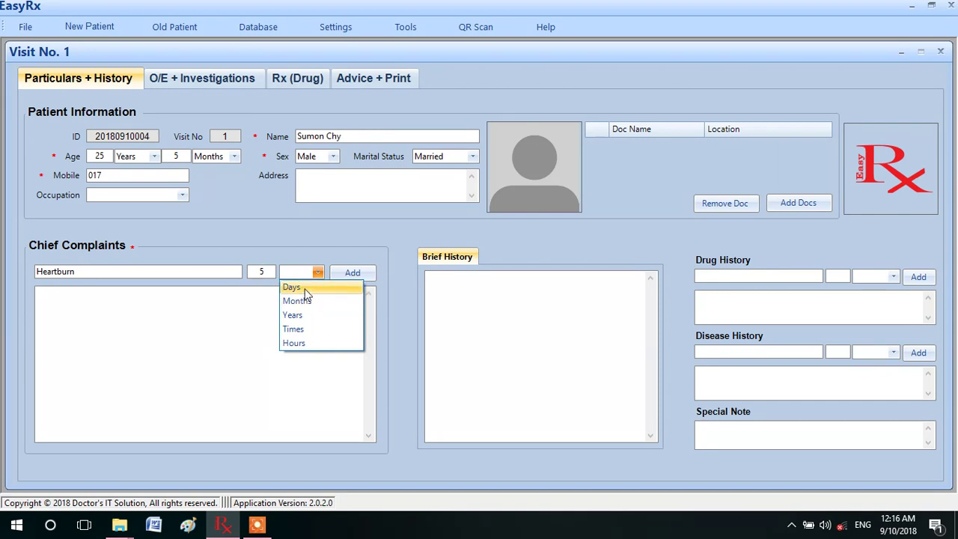
left_click(292, 287)
left_click(352, 272)
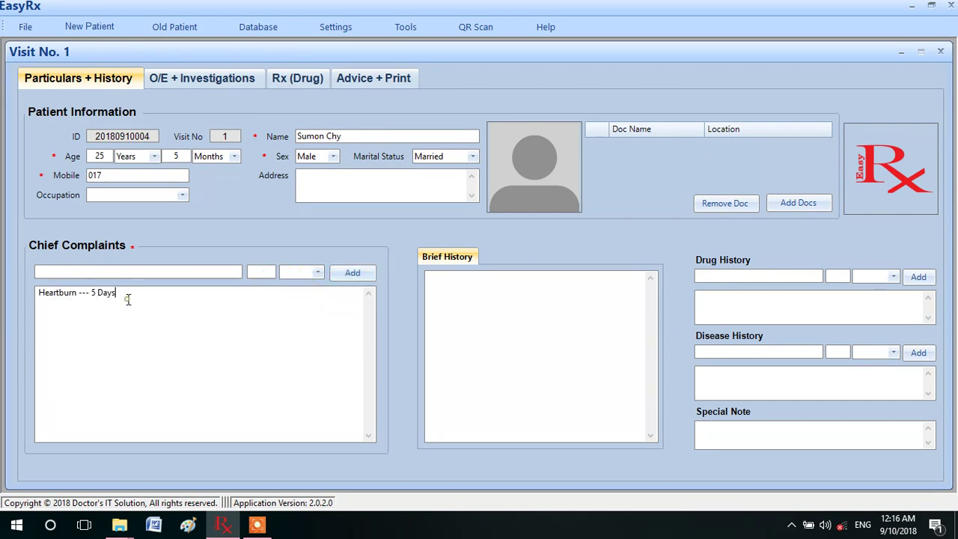
left_click(39, 305)
type("Belching")
left_click(483, 286)
Add Losectil 20 (Cap.) taken for 5 Days to the drug history list.
left_click(744, 274)
type("Losedc")
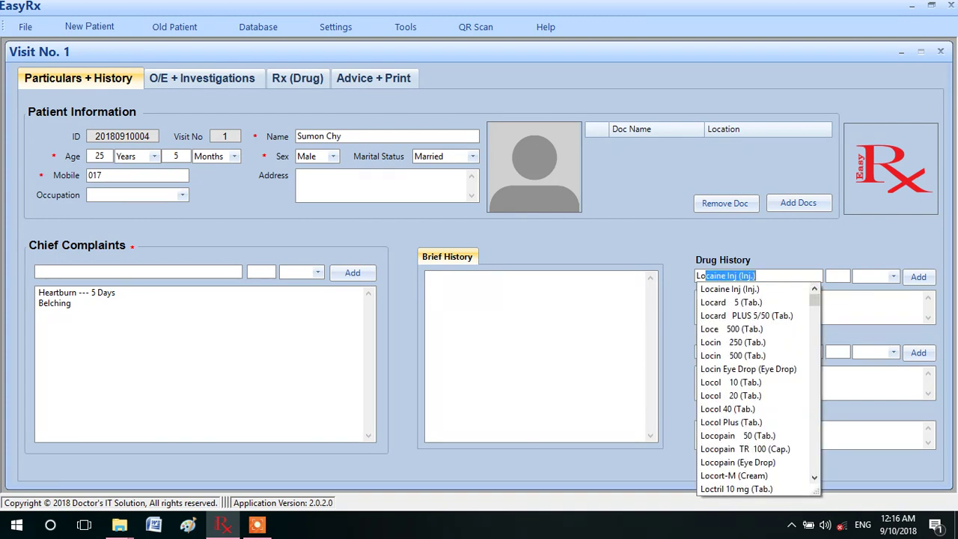
key("BackSpace")
key("BackSpace")
type("ctil")
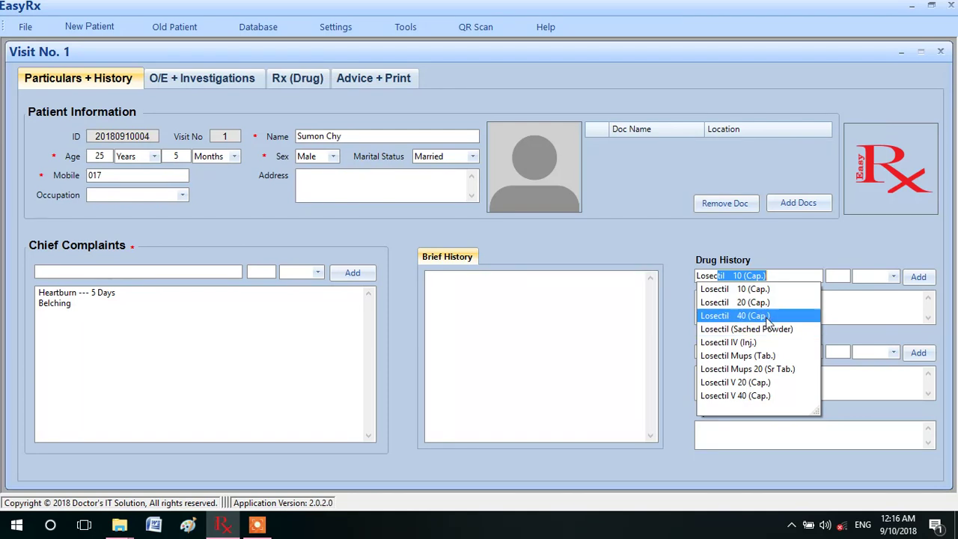
left_click(754, 305)
left_click(838, 276)
type("5")
key("Tab")
left_click(864, 291)
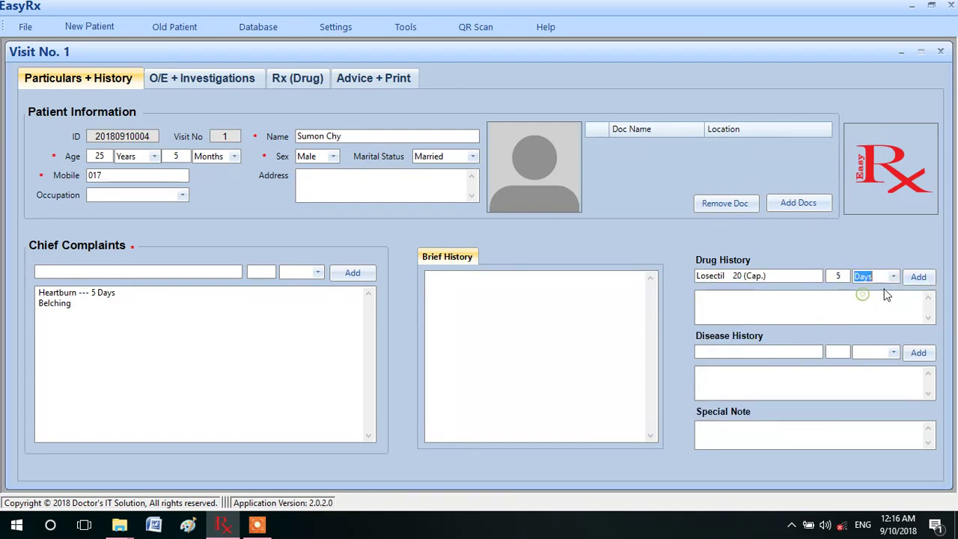
left_click(918, 276)
left_click(733, 352)
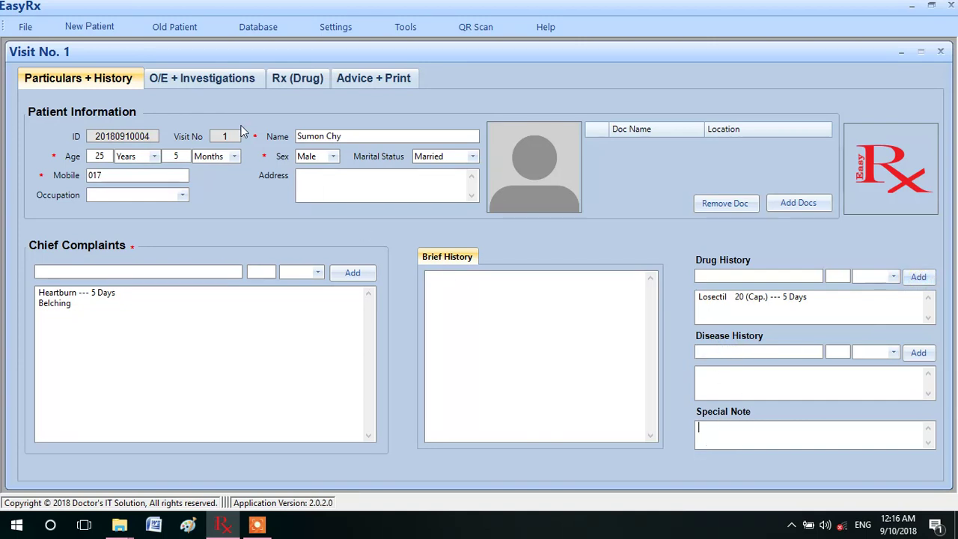
left_click(209, 80)
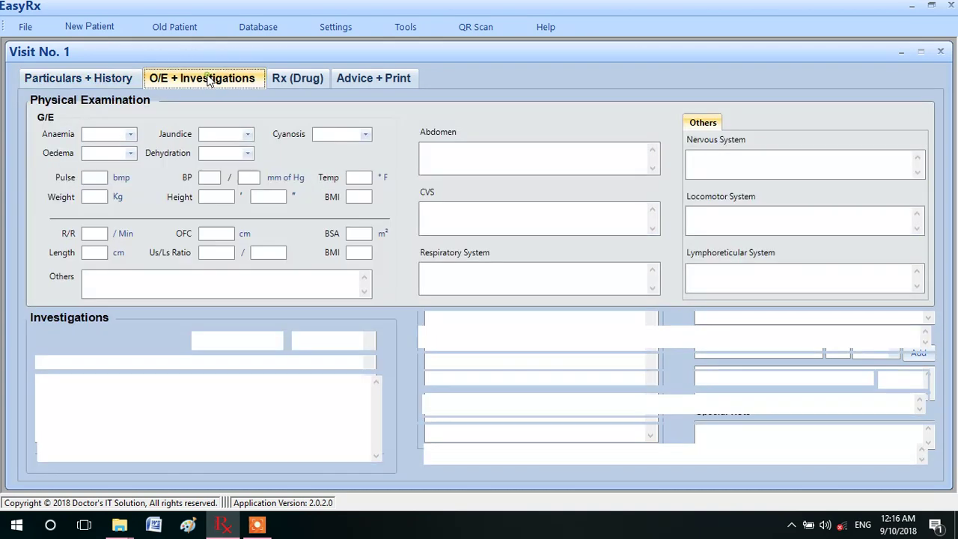
Grade anaemia as (+) and oedema as (-).
left_click(130, 137)
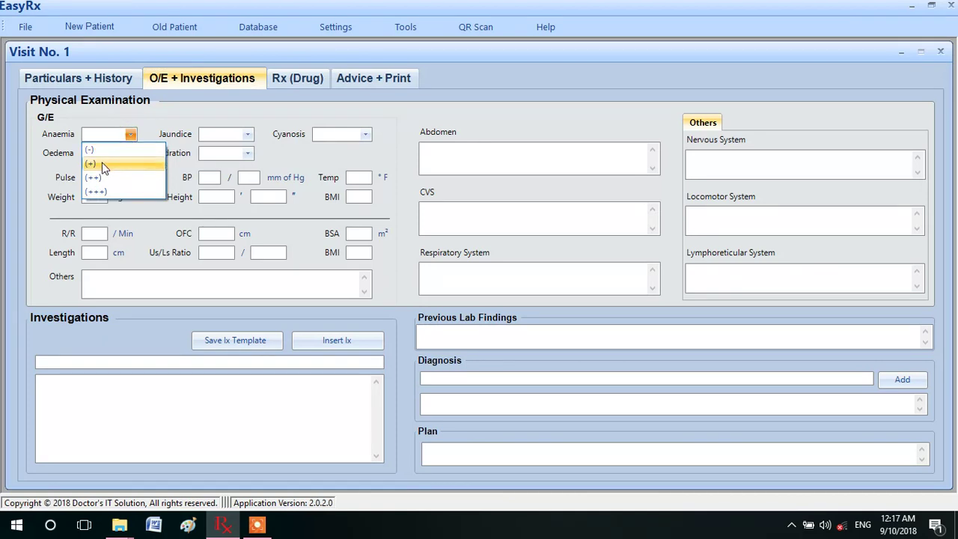
left_click(104, 166)
left_click(130, 154)
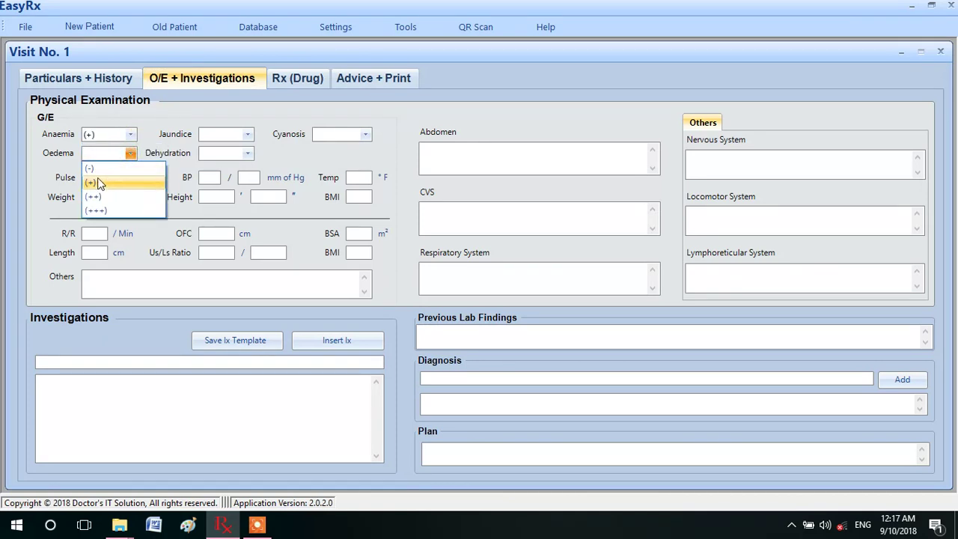
left_click(93, 168)
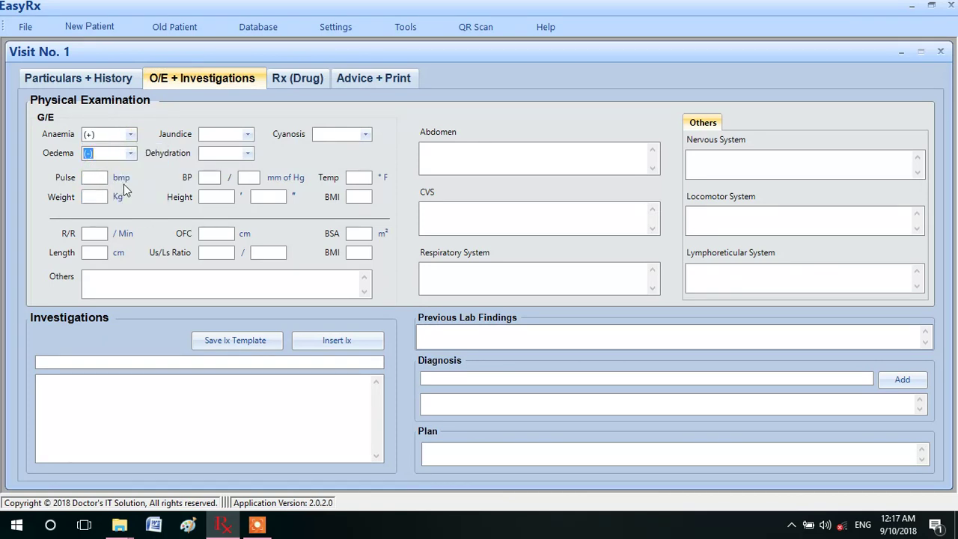
Record pulse 84, blood pressure 120/90 and temperature 98.
left_click(95, 177)
type("84")
left_click(207, 177)
type("120")
left_click(255, 178)
left_click(351, 178)
type("98")
Enter weight 70 kg and height 5'5".
left_click(94, 197)
type("70")
left_click(209, 197)
type("5")
left_click(264, 197)
type("5")
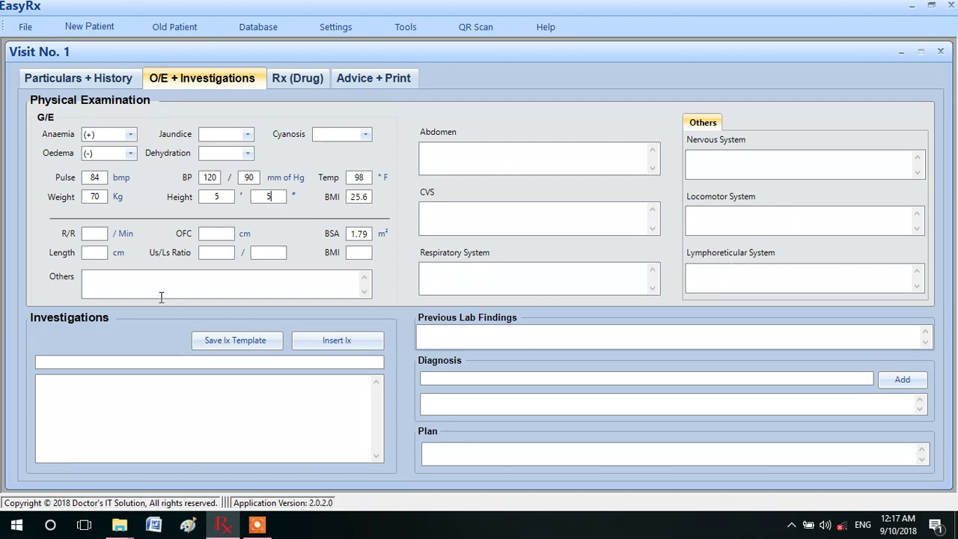
left_click(140, 282)
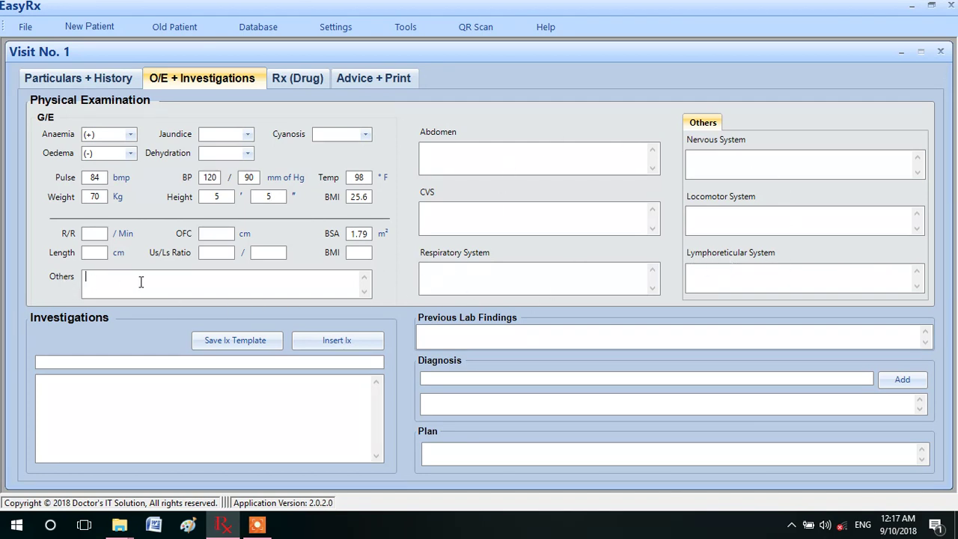
Add CBC with ESR to the investigations.
left_click(108, 365)
type("Cbc")
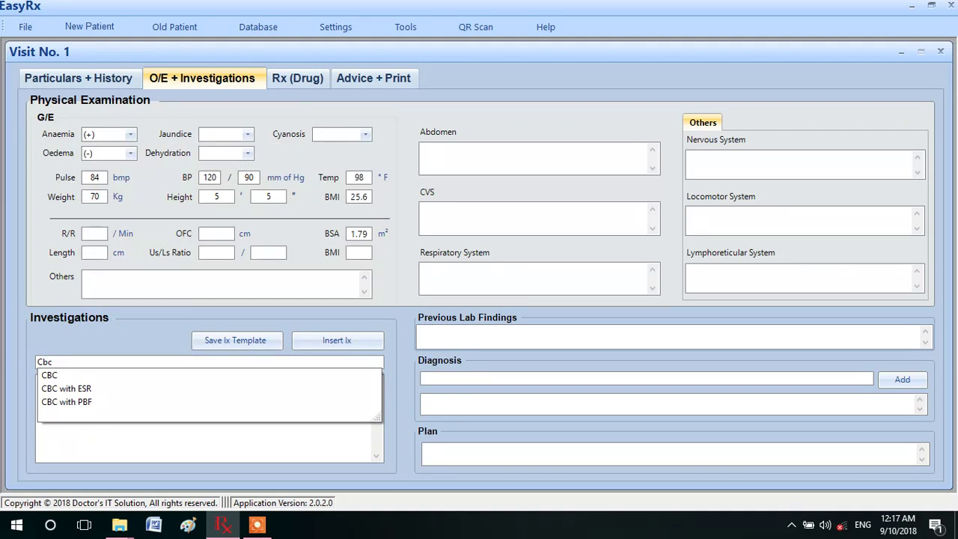
left_click(73, 390)
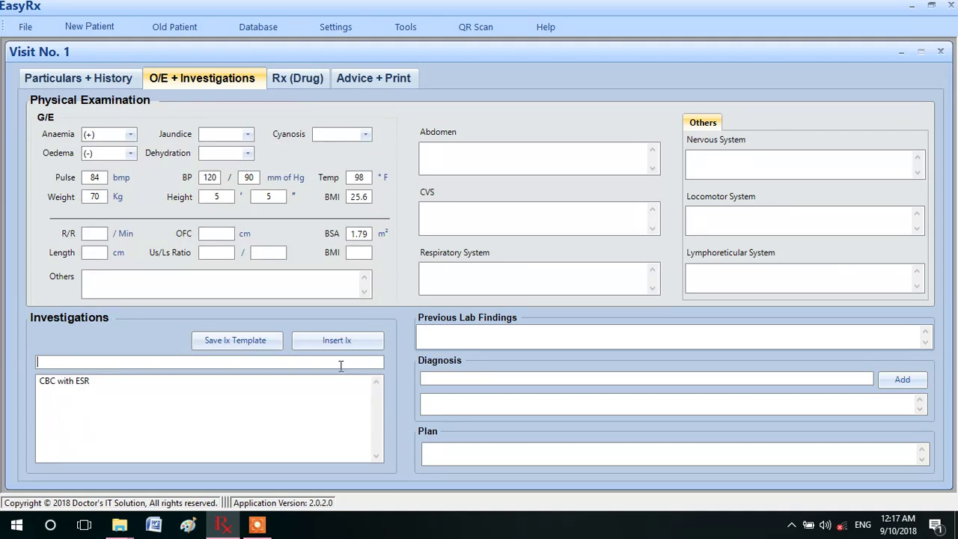
Insert the HTN template tests: FBS + 2HABF, S. lipid profile (fasting), S. electrolytes.
left_click(336, 341)
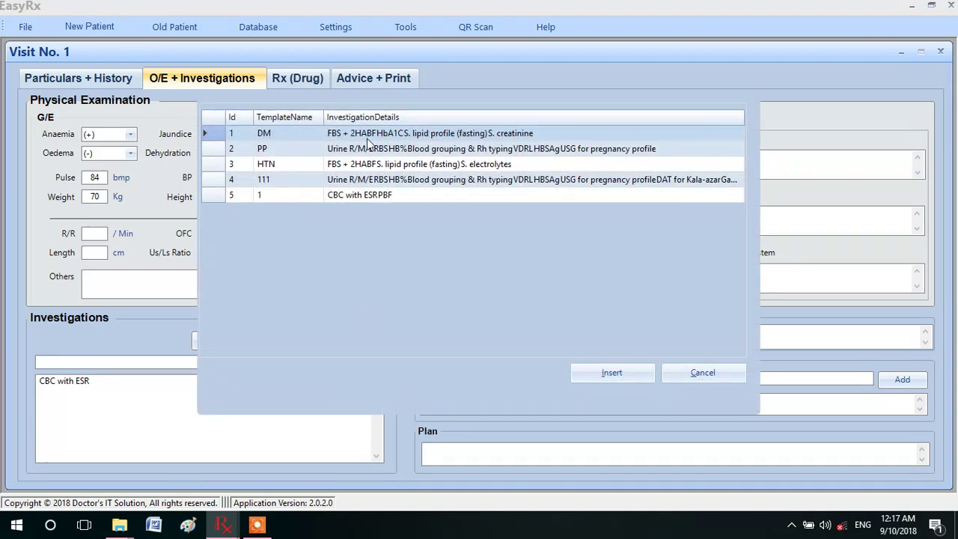
left_click(369, 167)
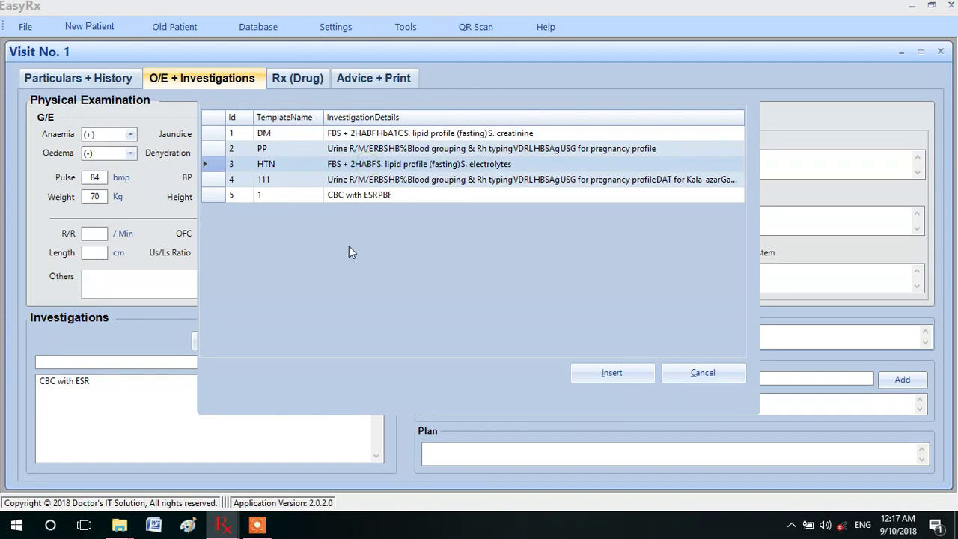
left_click(618, 372)
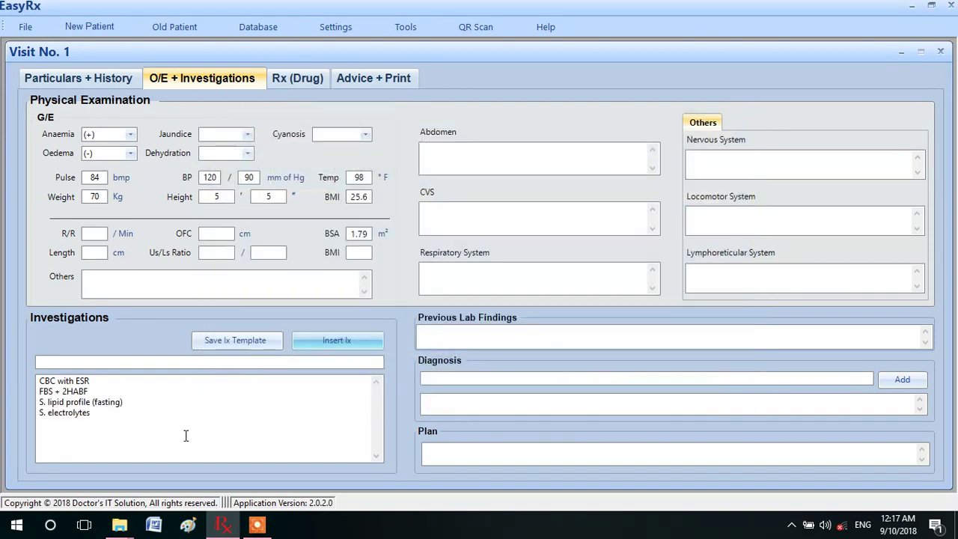
left_click(534, 333)
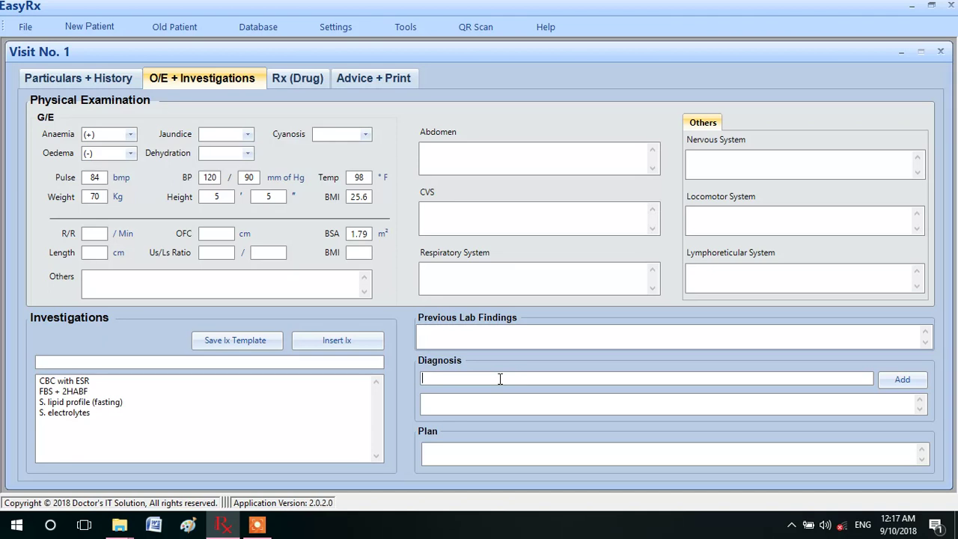
Pick PUD from the diagnosis suggestions after typing 'Pu'.
type("PuD")
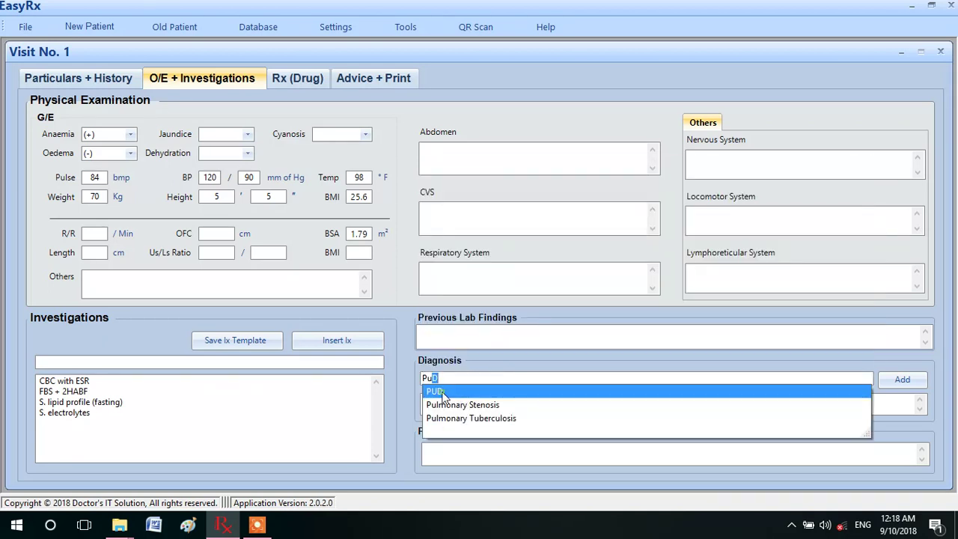
left_click(442, 395)
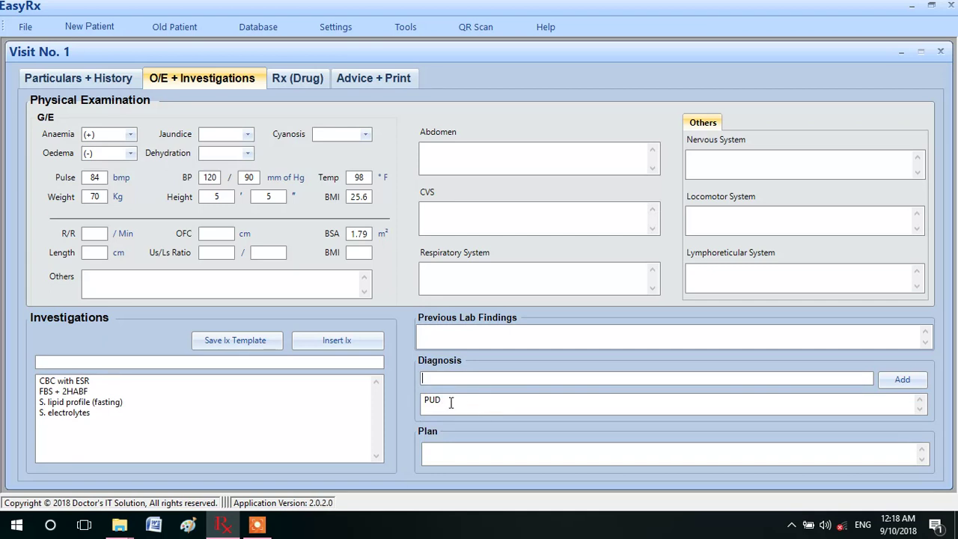
Insert the PUD prescription template and remove Tab. A-Fenac K 50 from it.
left_click(458, 454)
left_click(290, 80)
left_click(141, 144)
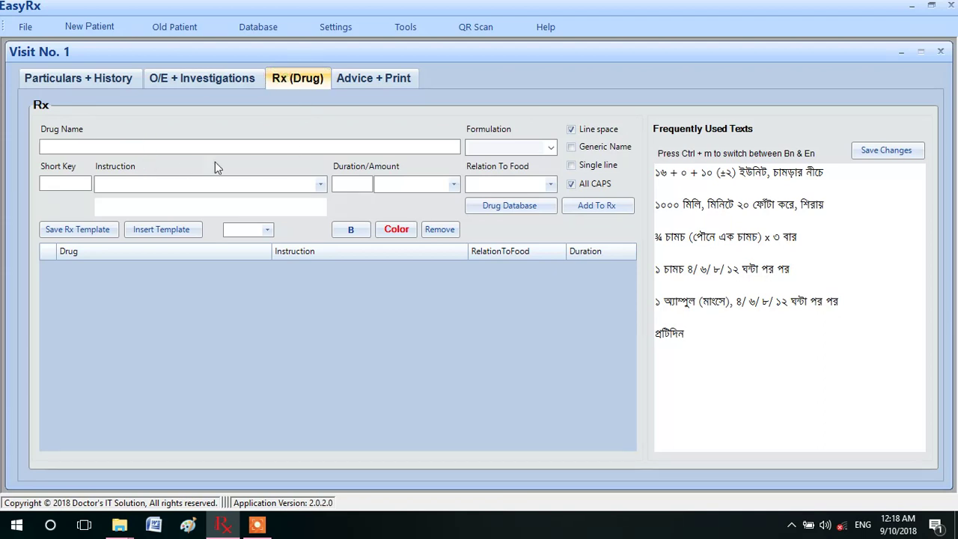
left_click(166, 229)
left_click(156, 165)
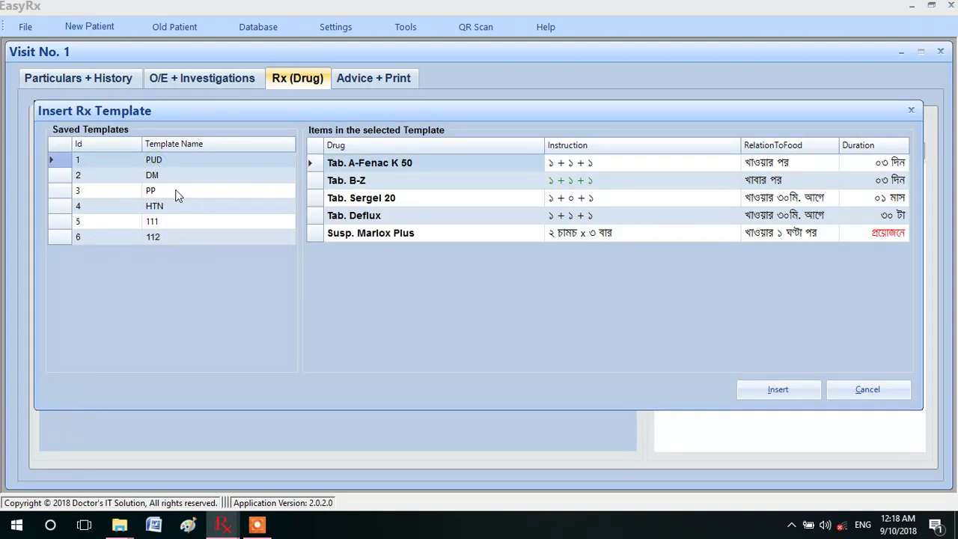
left_click(157, 178)
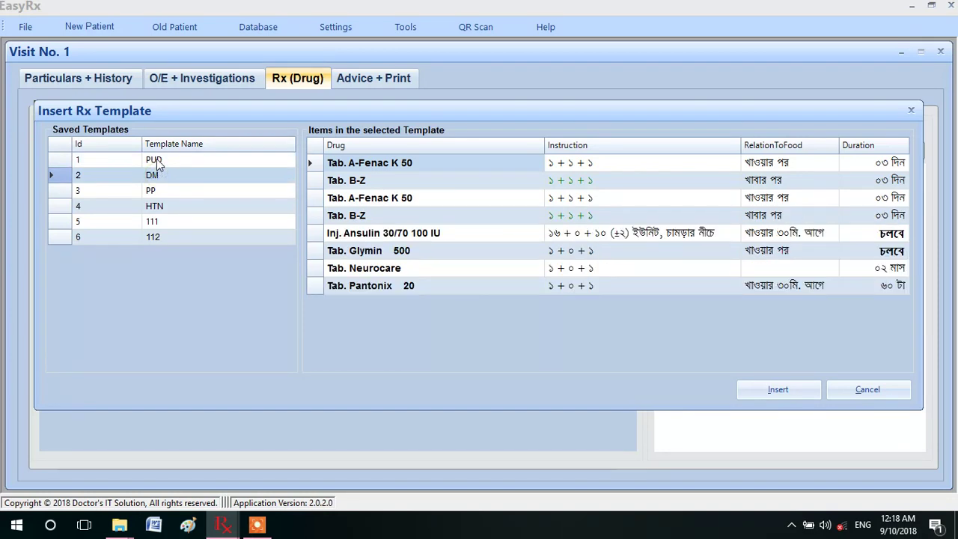
left_click(156, 160)
left_click(778, 389)
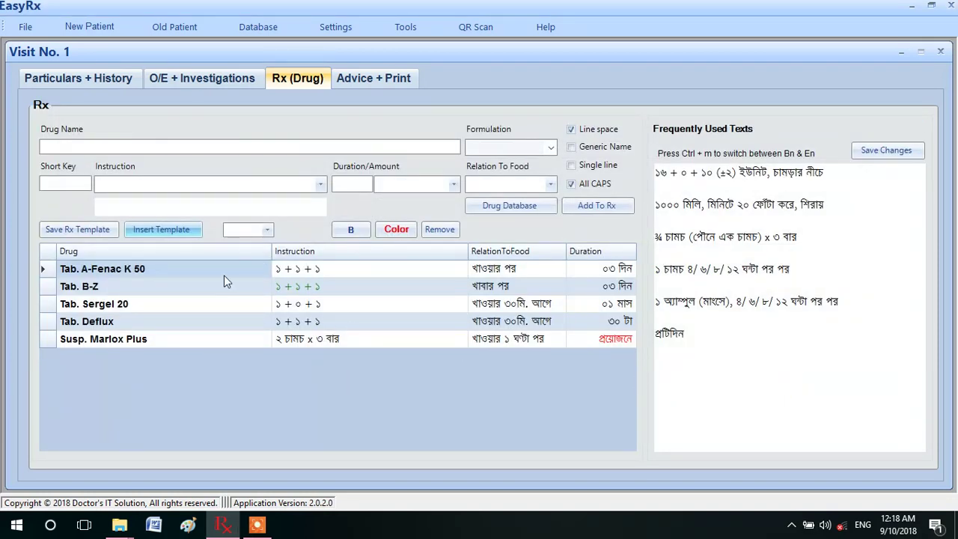
left_click(327, 269)
left_click(436, 231)
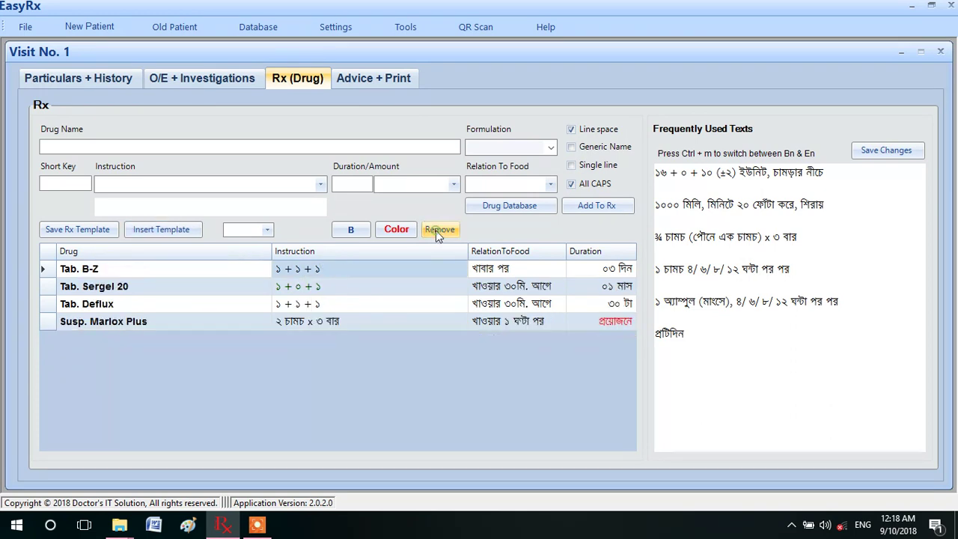
Remove Tab. B-Z and make Tab. Sergel 20's duration bold.
left_click(288, 268)
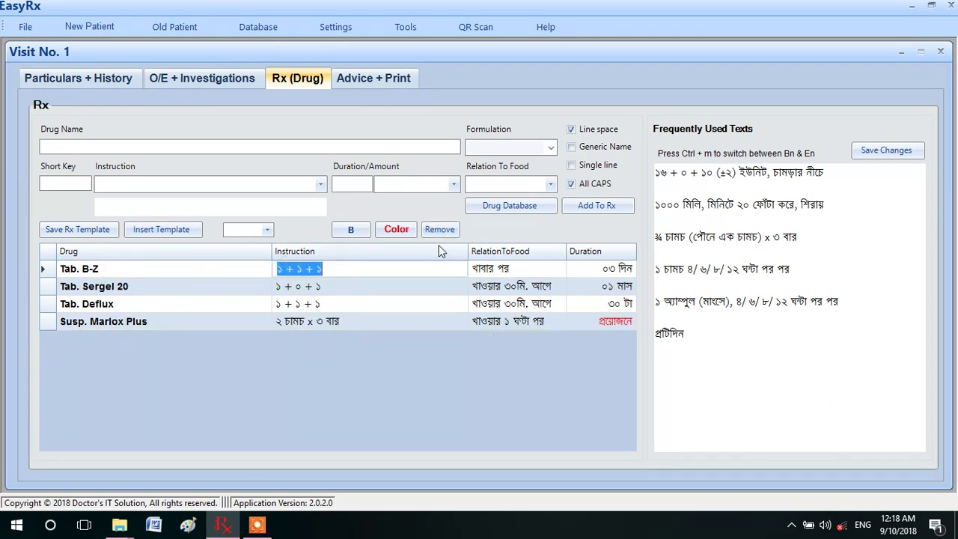
left_click(439, 230)
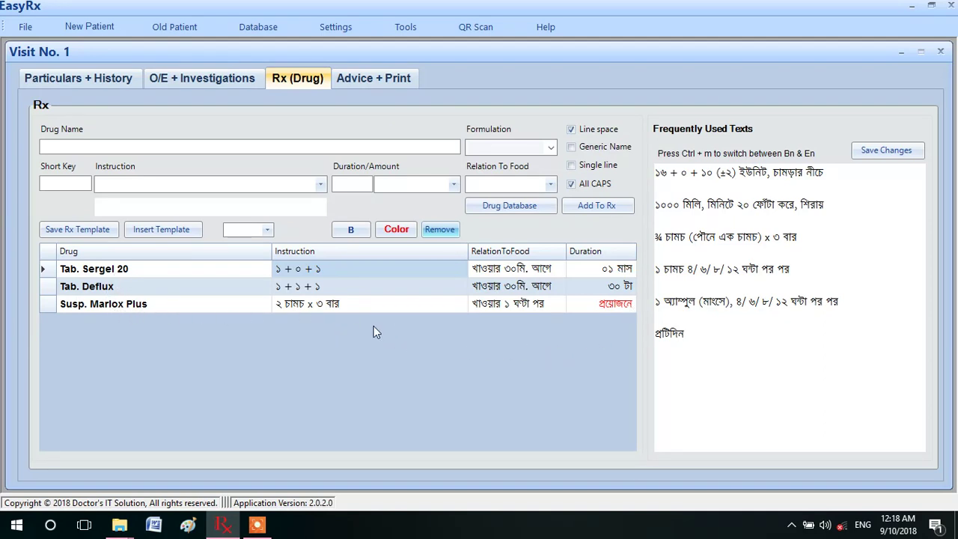
left_click(612, 273)
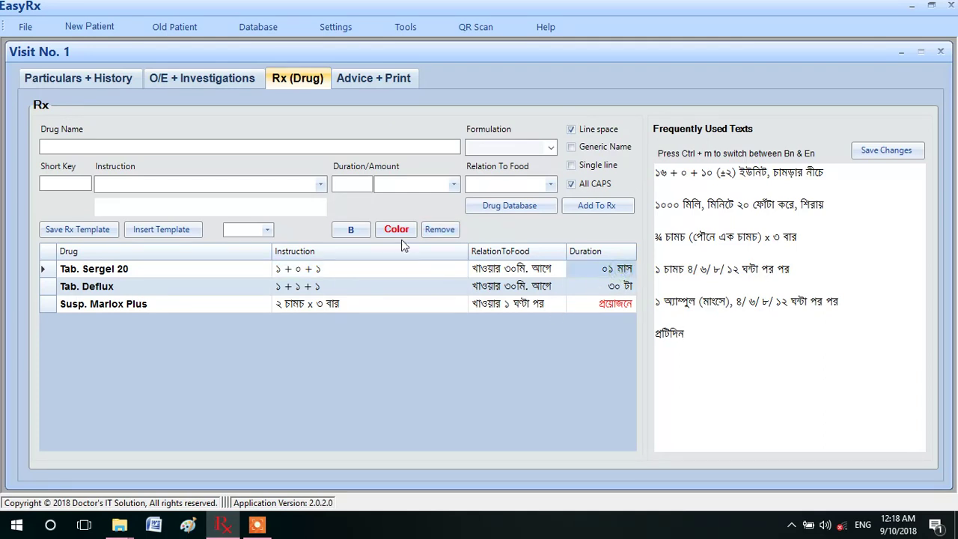
left_click(353, 229)
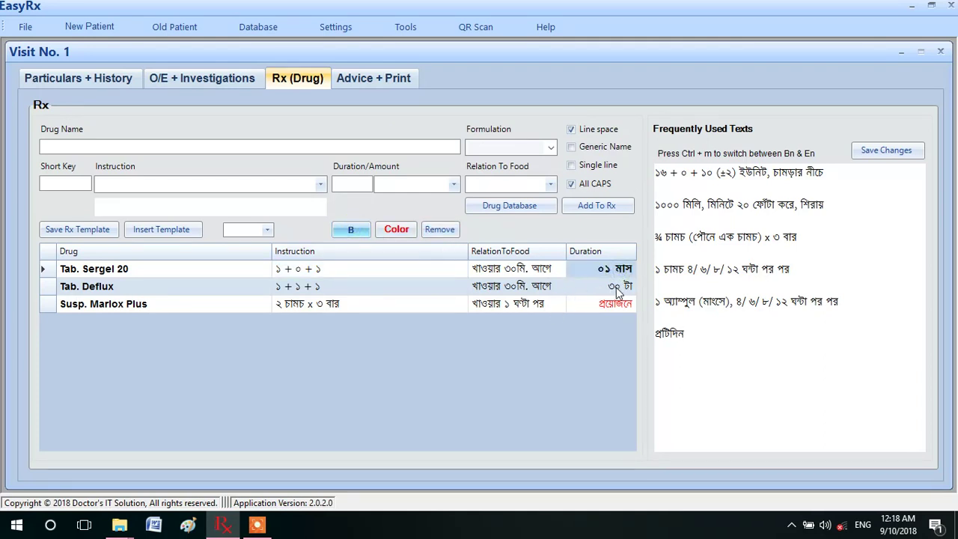
Color Tab. Deflux's food-timing text dark green.
left_click(509, 287)
left_click(396, 230)
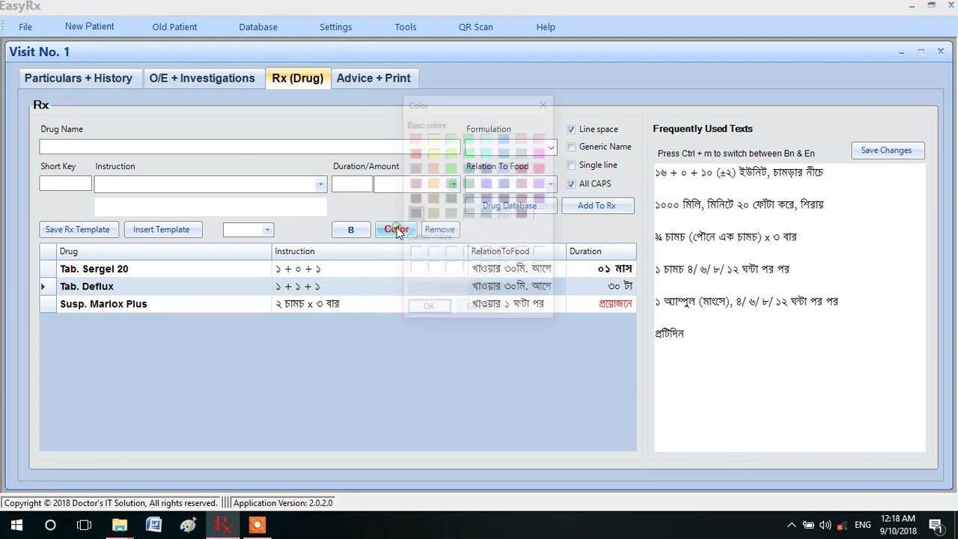
left_click(450, 183)
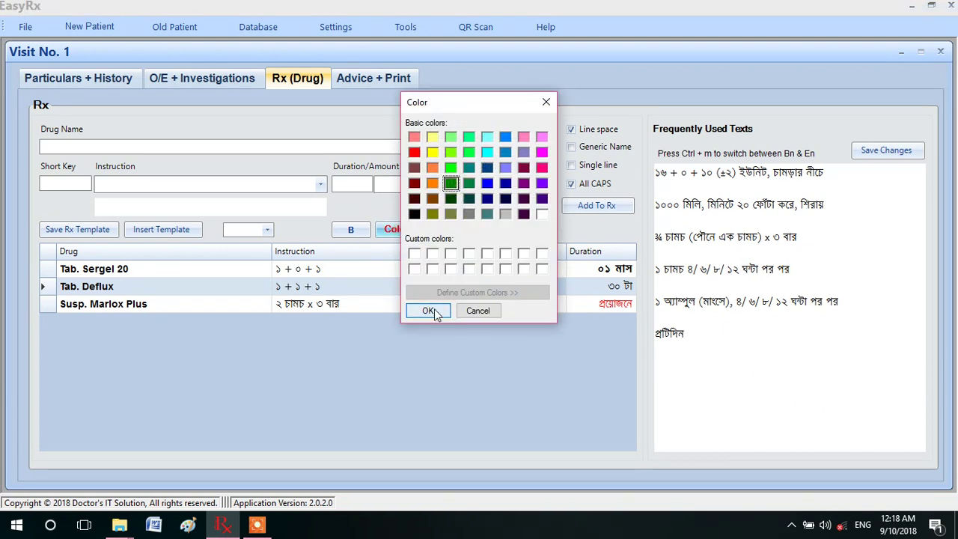
left_click(428, 311)
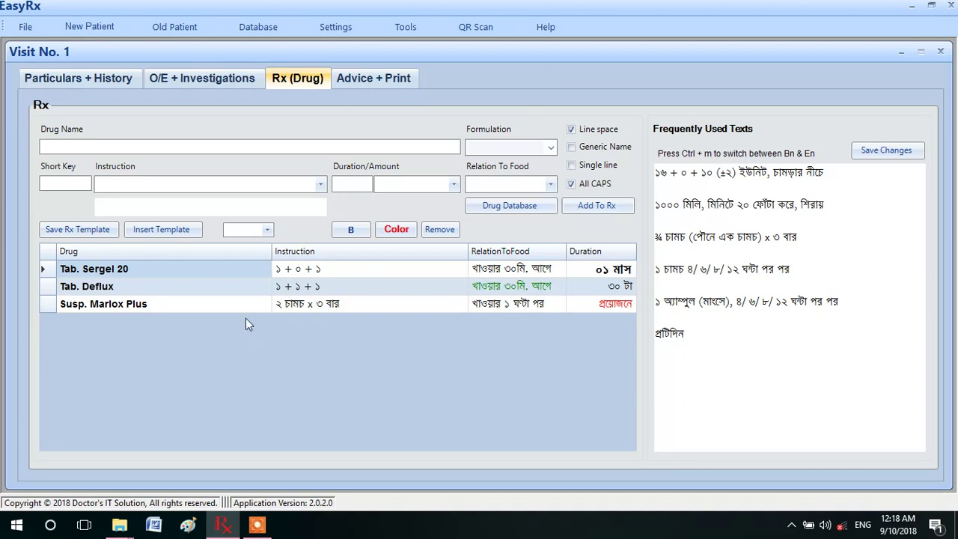
left_click(135, 145)
Add Tab. Lexotanil (Radiant) with short key hs and duration প্রয়োজনে (as needed).
type("le")
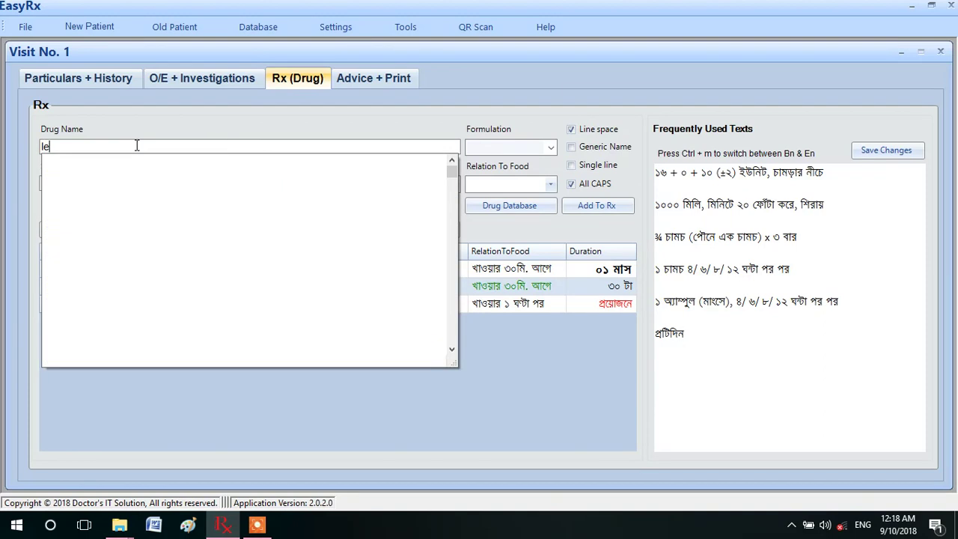
type("xon")
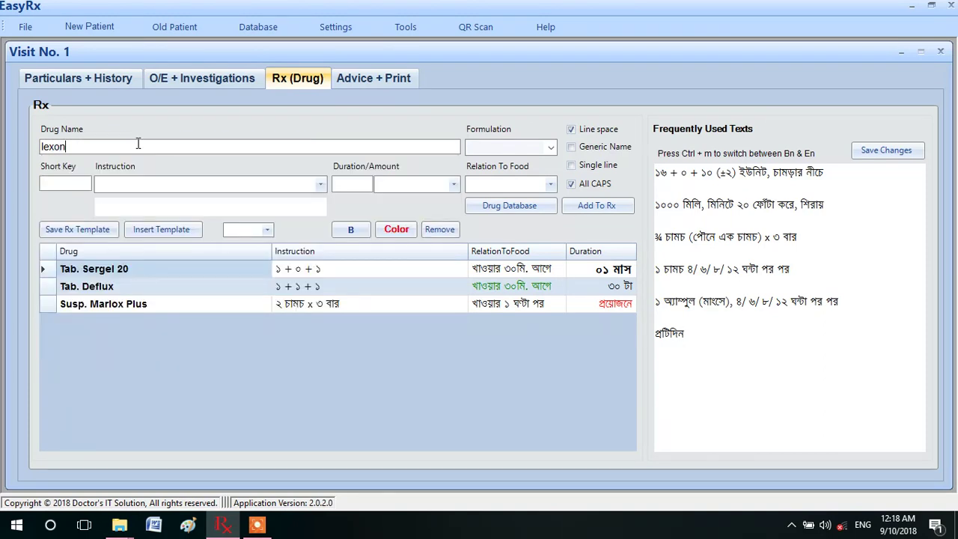
key("BackSpace")
type("t")
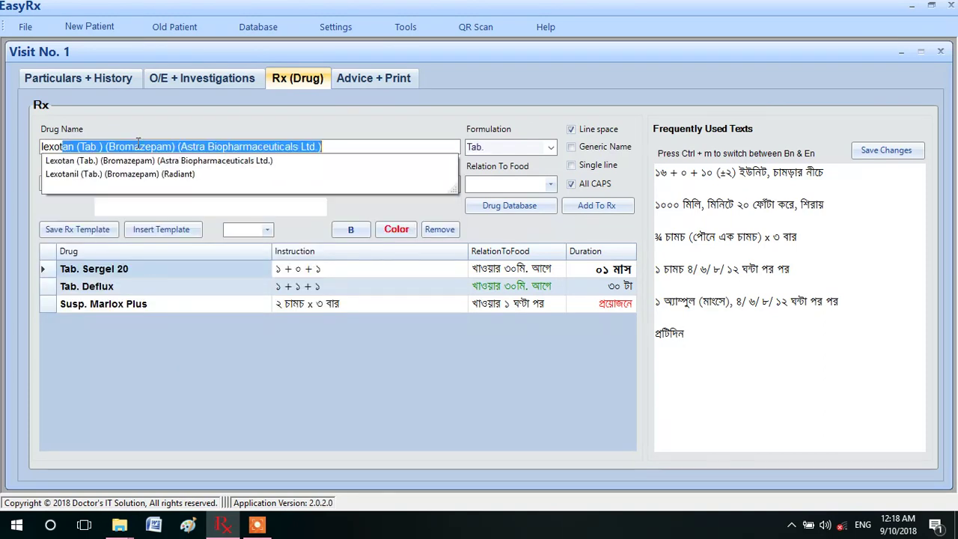
left_click(102, 173)
left_click(75, 184)
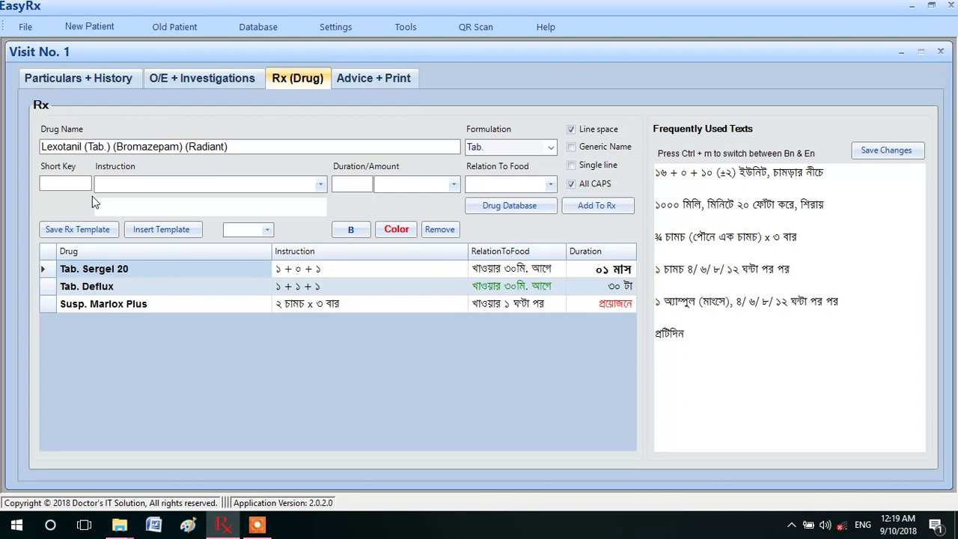
type("hs")
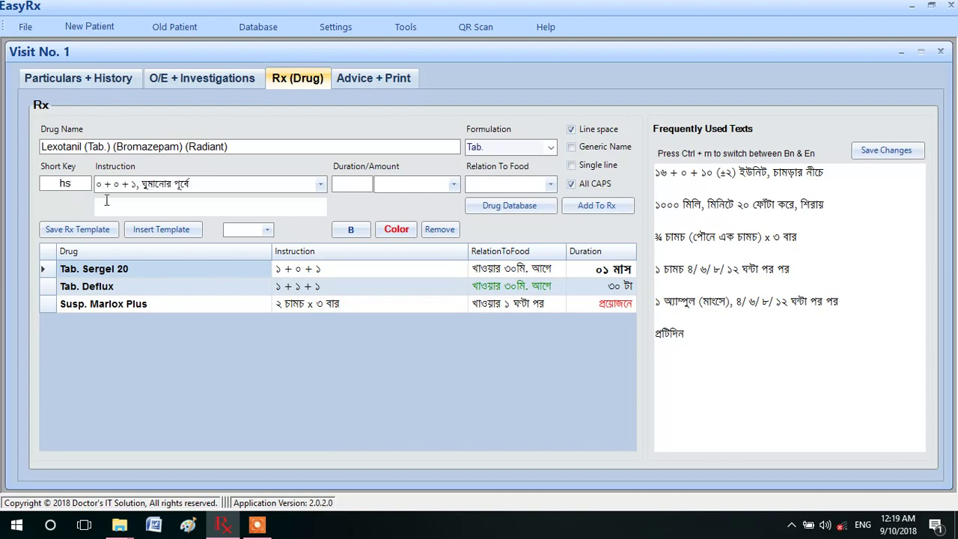
left_click(453, 184)
left_click(400, 255)
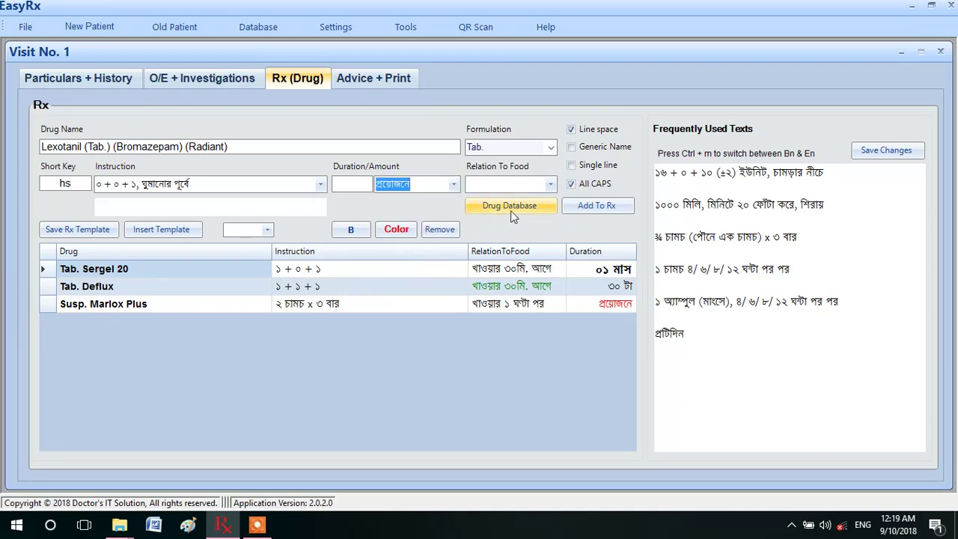
left_click(599, 206)
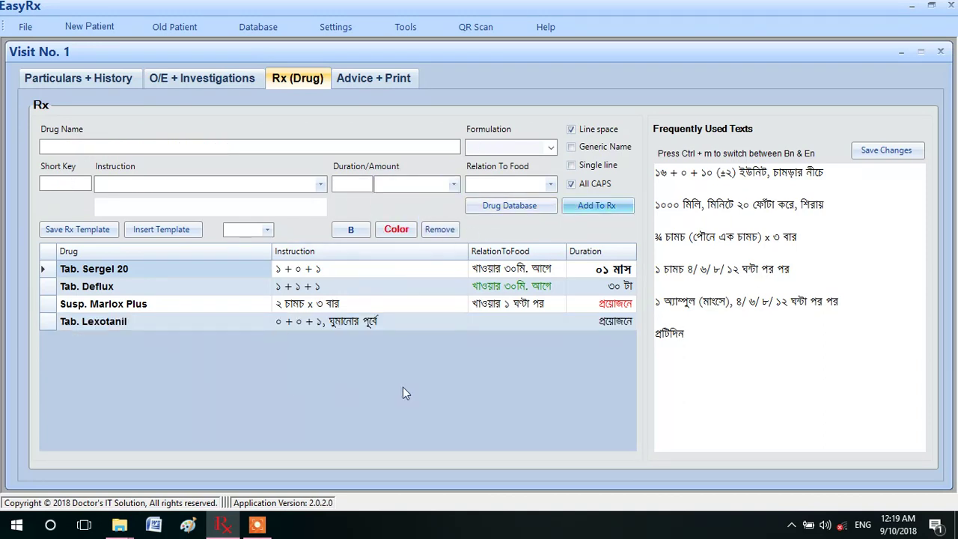
left_click(383, 77)
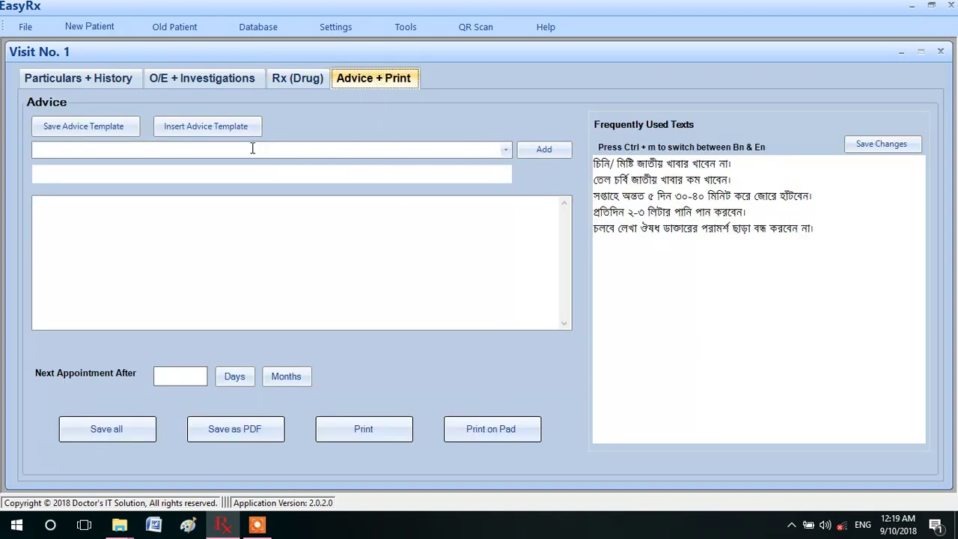
Insert the PUD advice template and set the next appointment after 7 days.
left_click(204, 124)
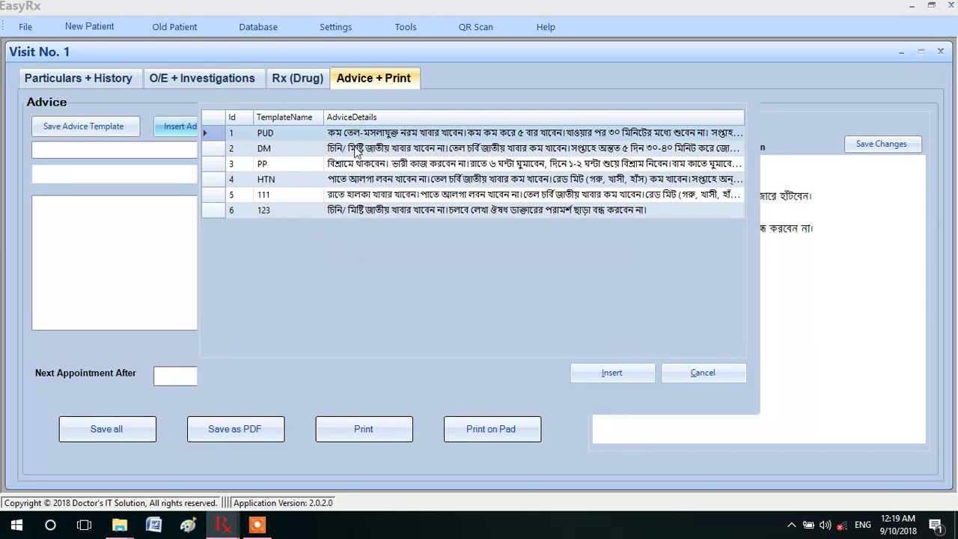
left_click(603, 372)
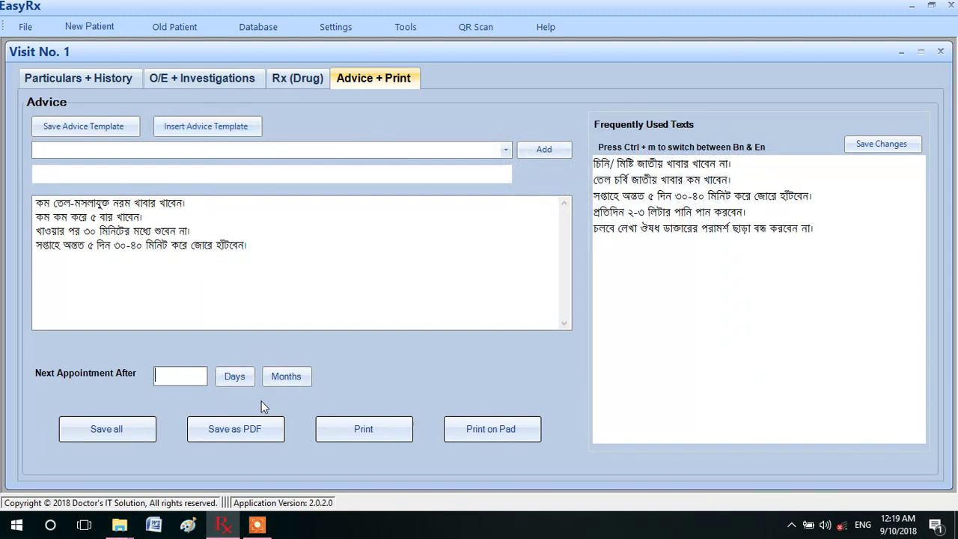
type("7")
left_click(236, 378)
Save the visit record and bring up the printable prescription report.
left_click(119, 429)
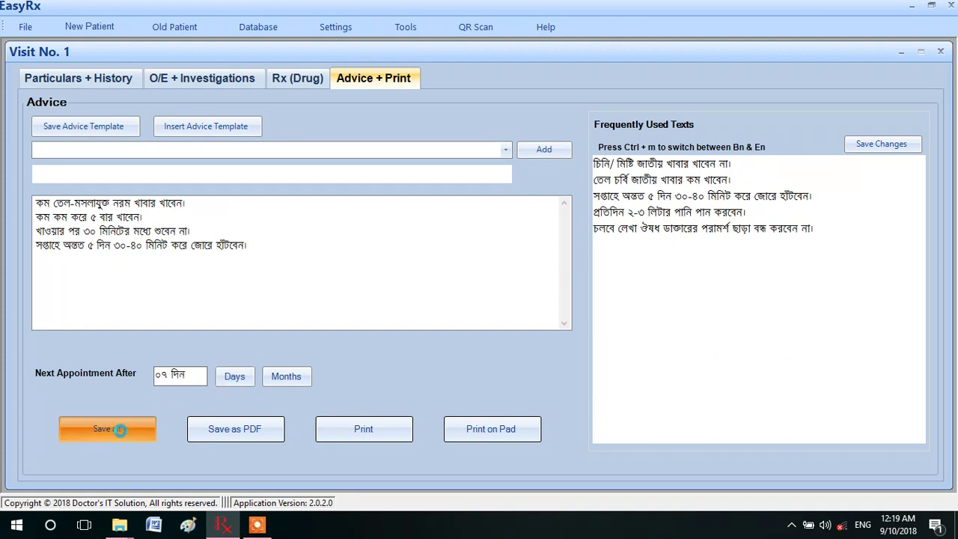
left_click(524, 284)
left_click(378, 431)
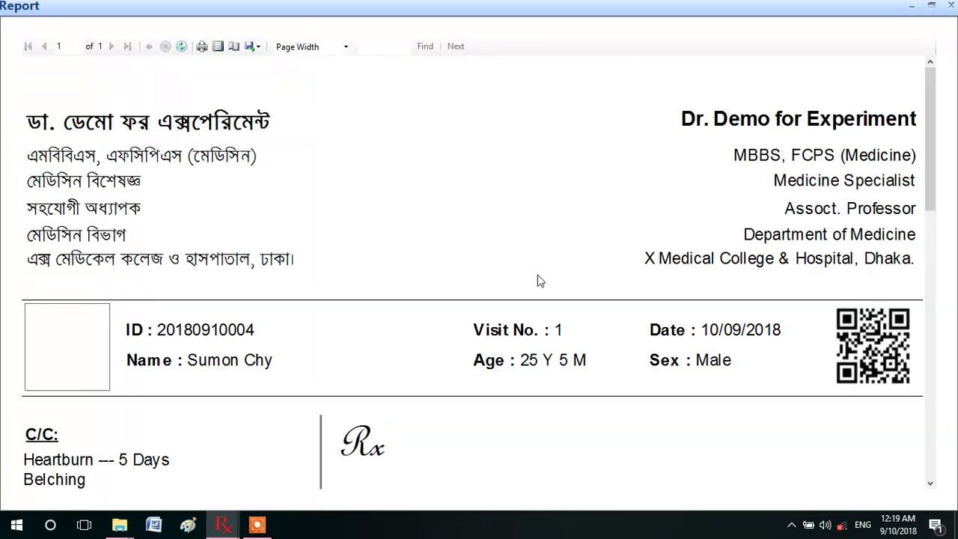
Print the whole-page Rx report through Microsoft Print to PDF, saving the file as '5'.
left_click(217, 46)
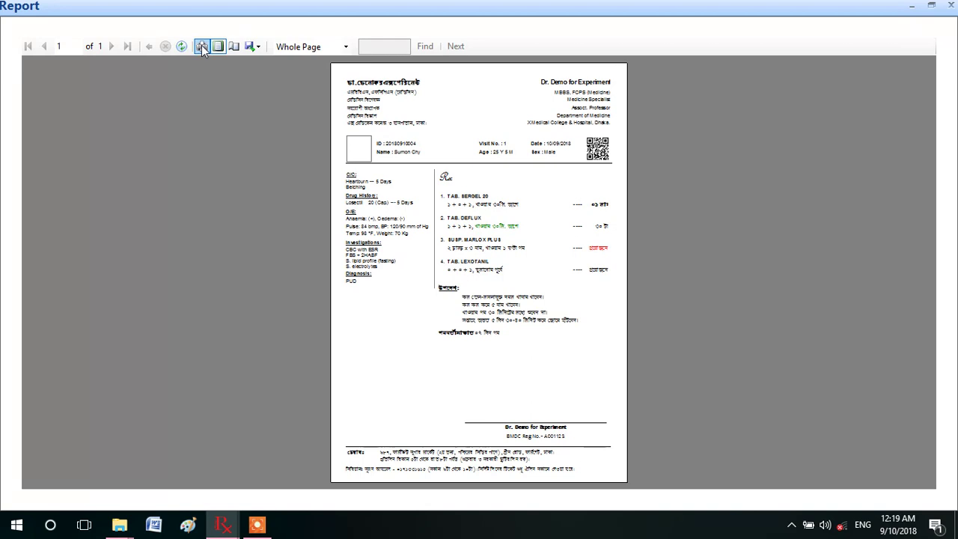
left_click(201, 46)
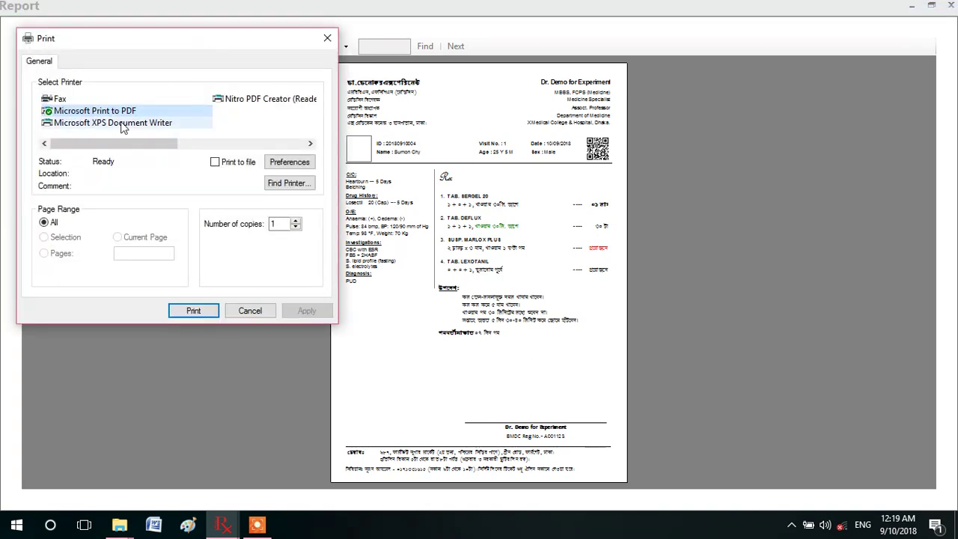
left_click(107, 111)
left_click(199, 311)
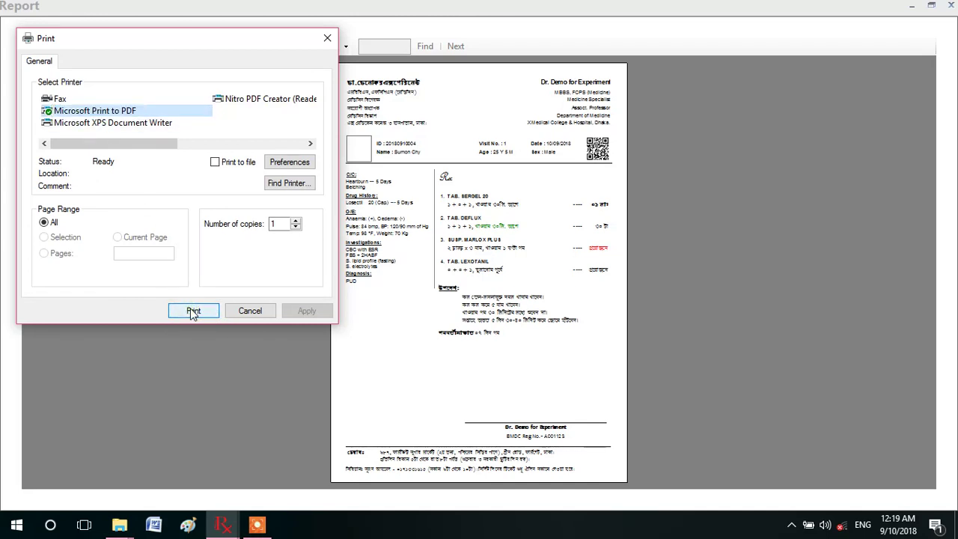
left_click(112, 122)
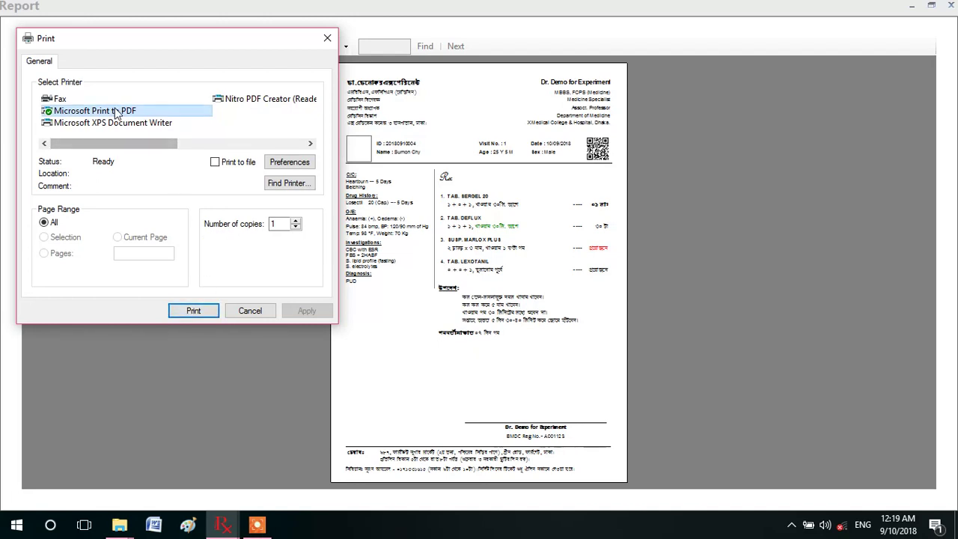
left_click(113, 110)
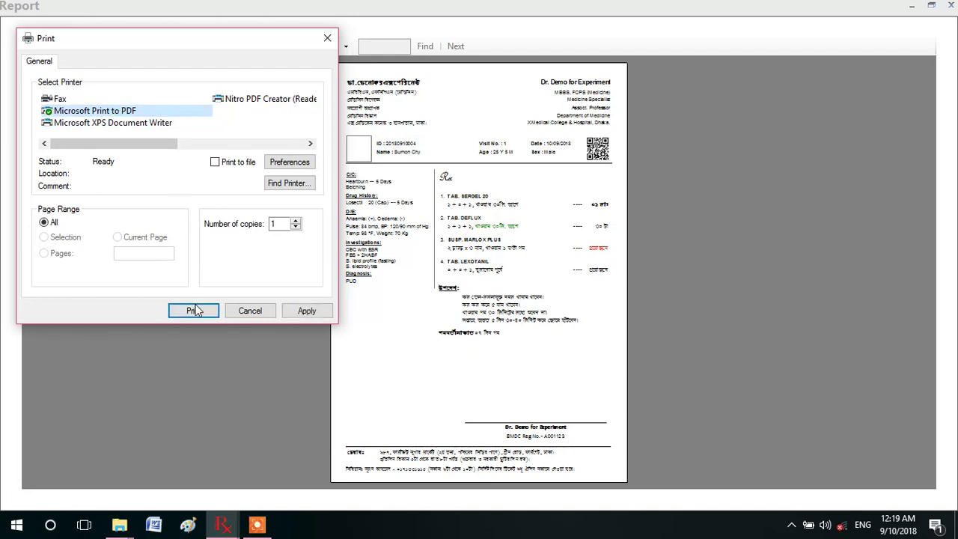
left_click(193, 310)
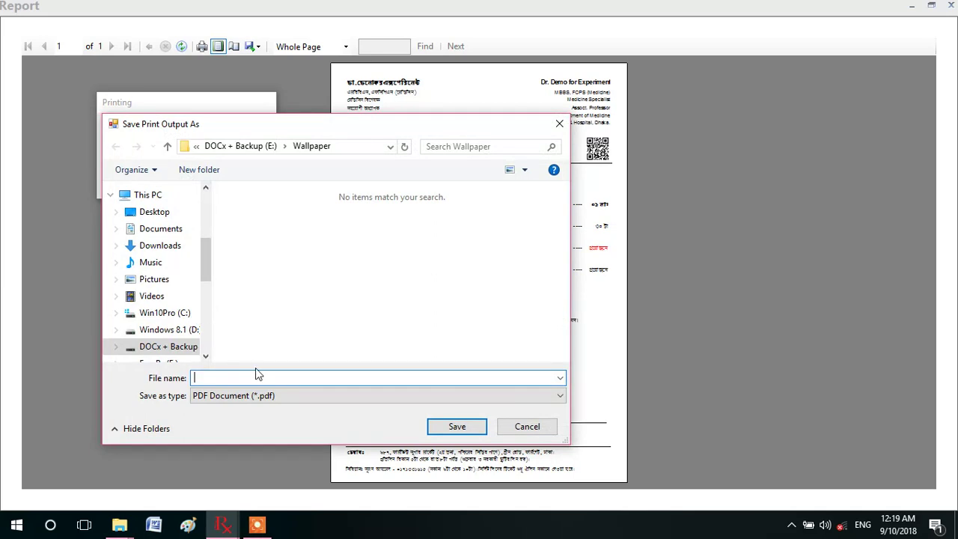
type("5")
left_click(444, 425)
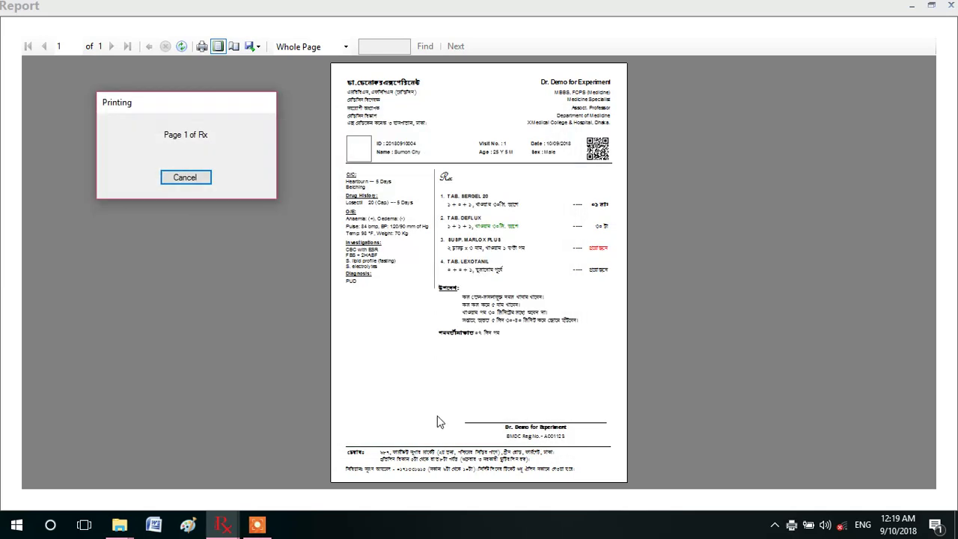
Export the report as PDF file Rx, then close the report and Visit No. 1 windows.
left_click(256, 47)
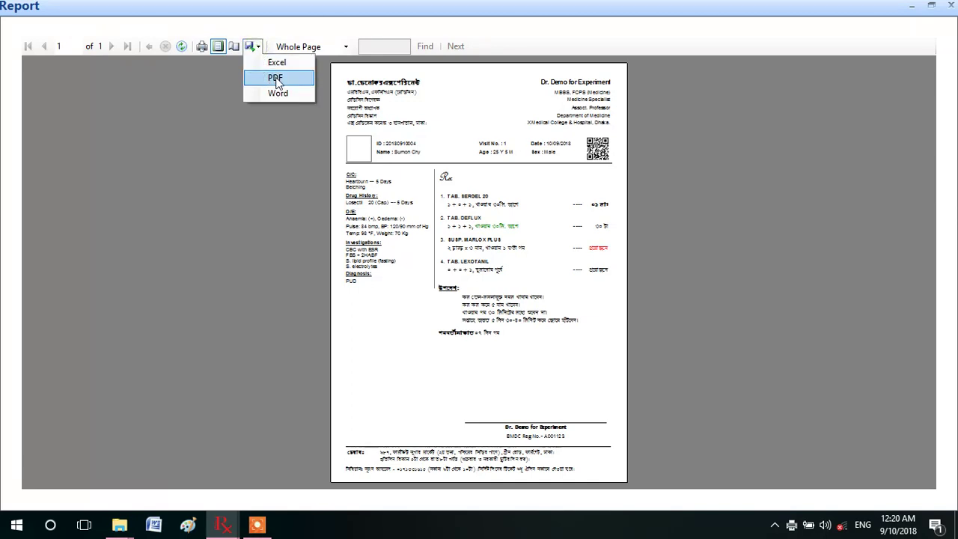
left_click(275, 78)
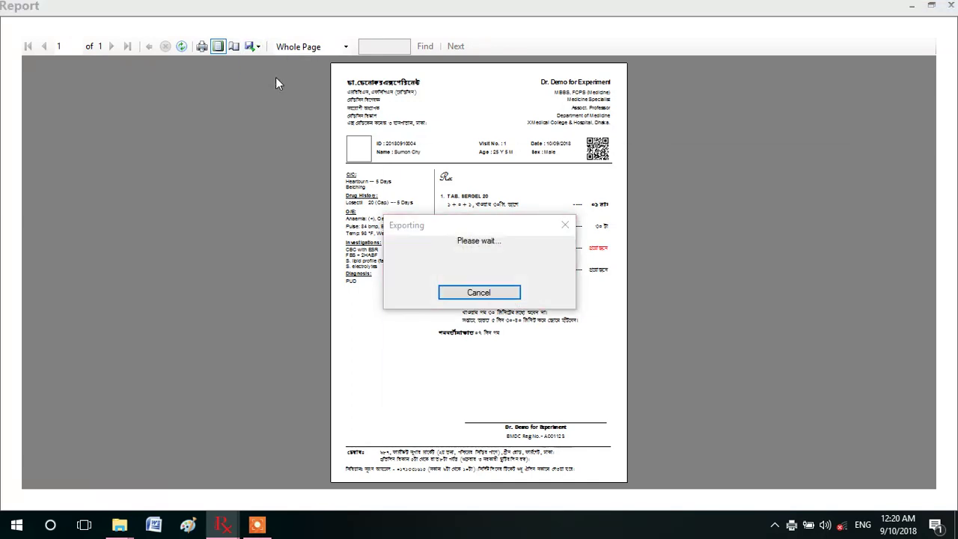
left_click(524, 417)
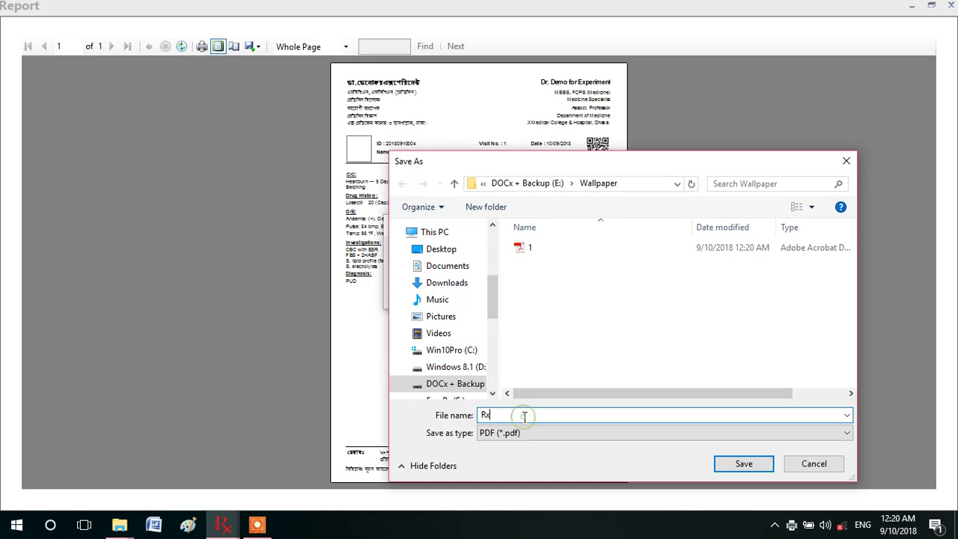
type("1")
left_click(735, 462)
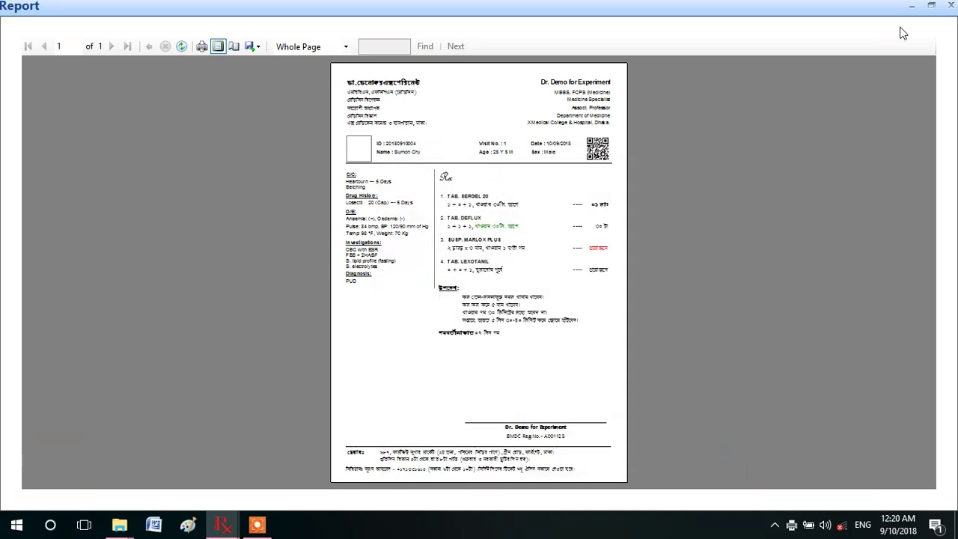
left_click(951, 6)
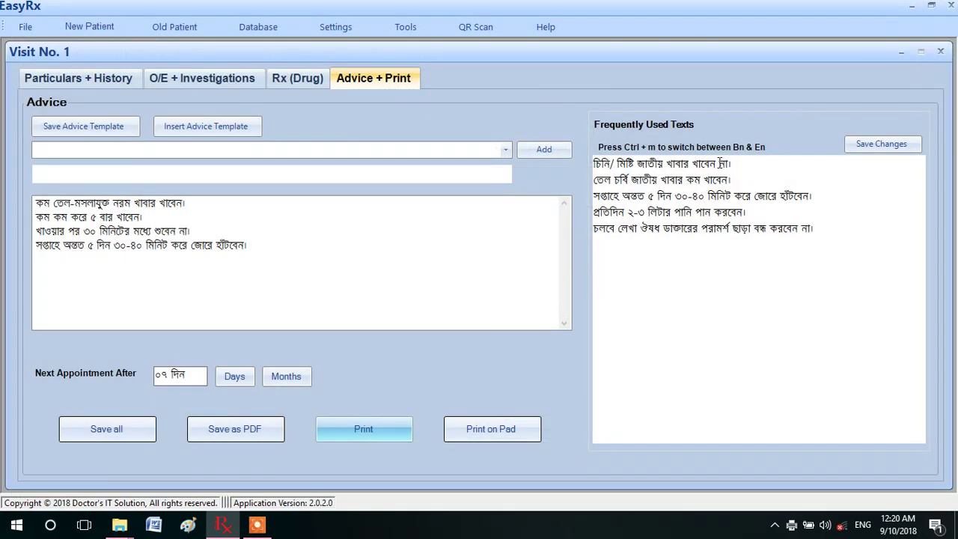
left_click(940, 53)
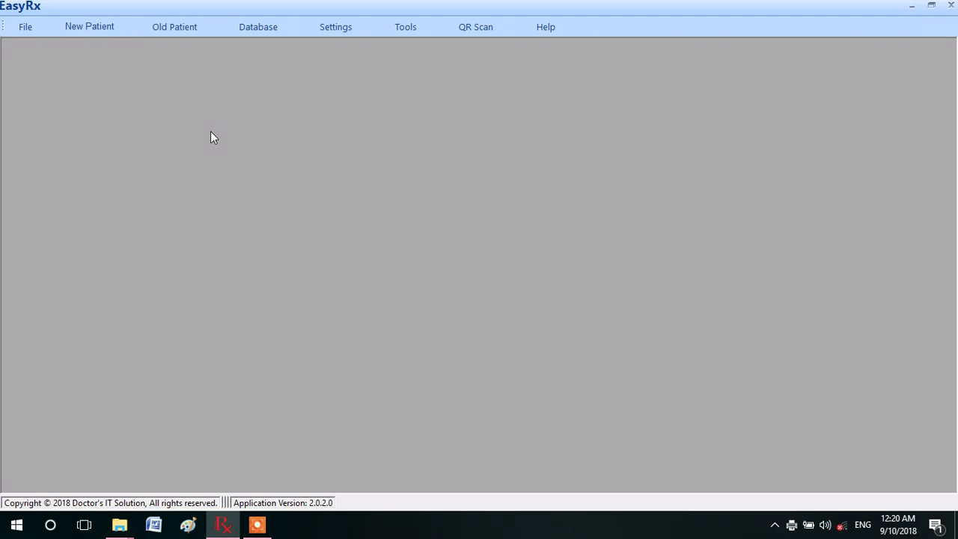